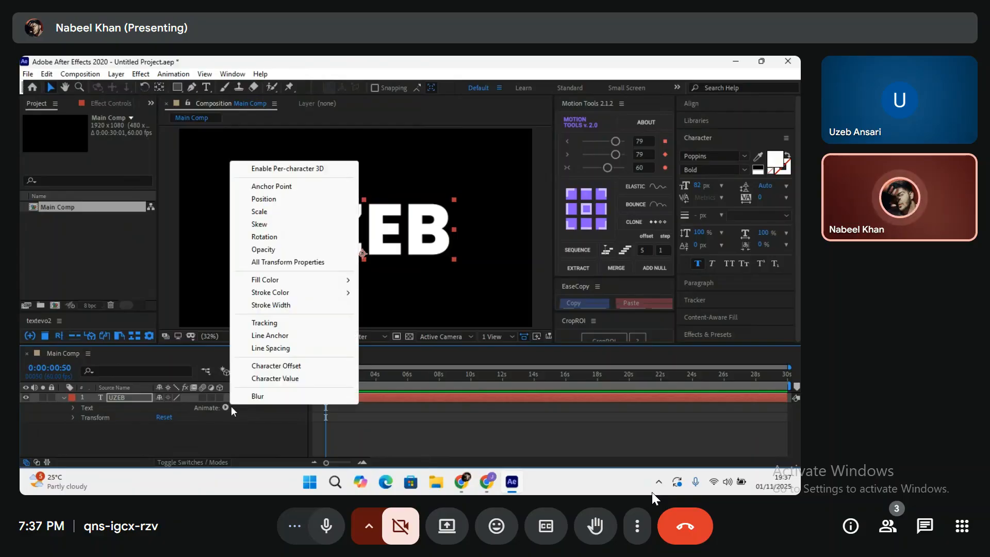
# Add a Blur animator to the text layer in Main Comp
pyautogui.click(258, 396)
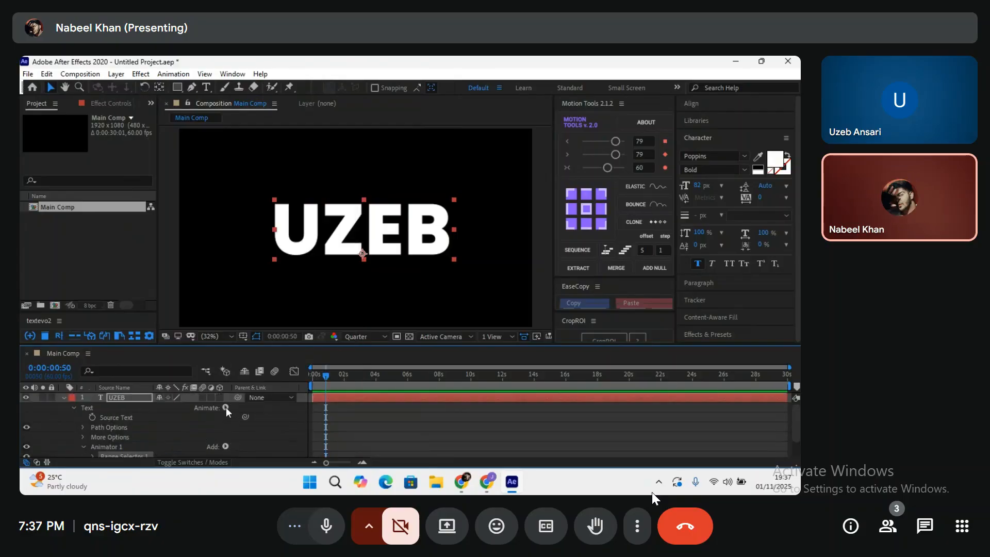
pyautogui.scroll(-2, 208, 425)
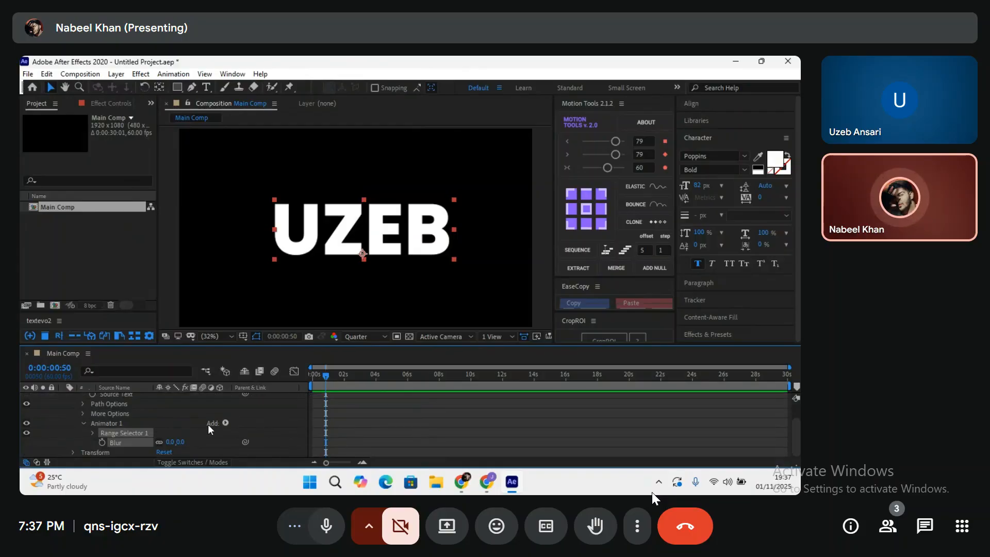
pyautogui.scroll(2, 221, 410)
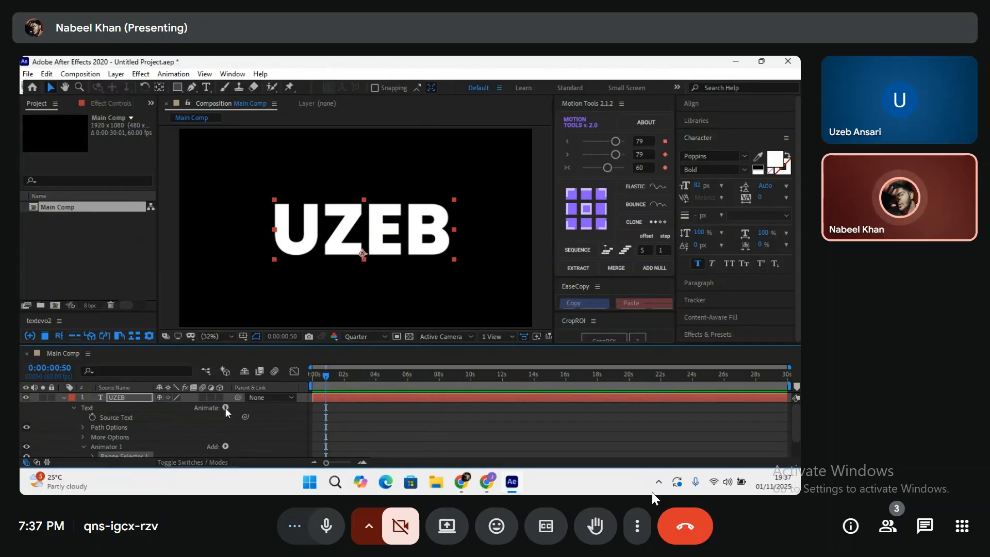
# Add a Scale property to the text layer's existing blur animator and check its properties
pyautogui.click(226, 407)
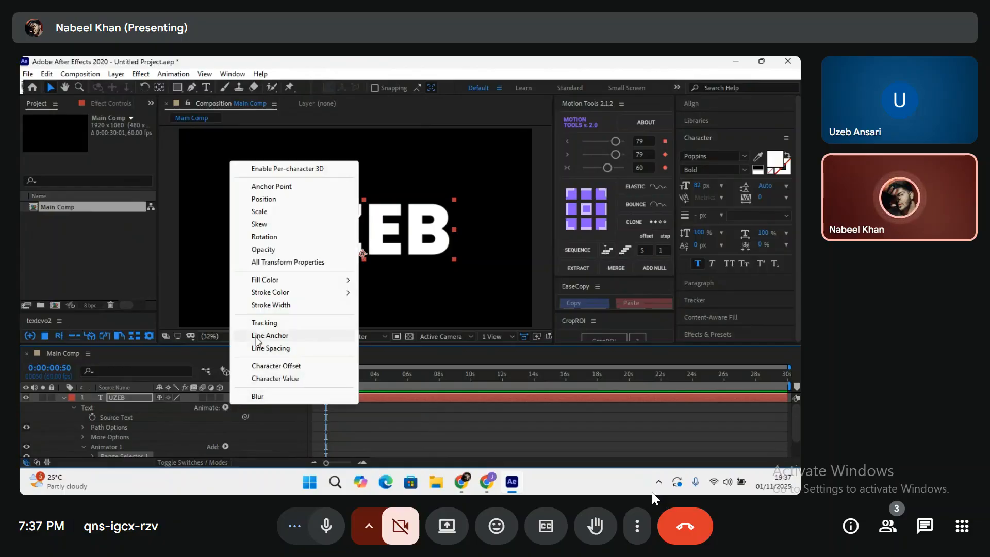
pyautogui.click(260, 212)
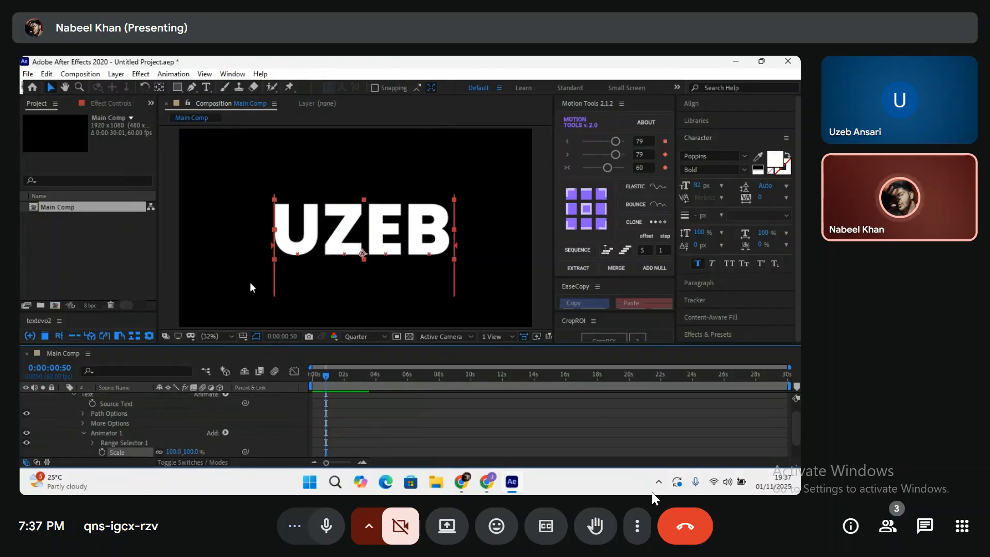
pyautogui.click(83, 432)
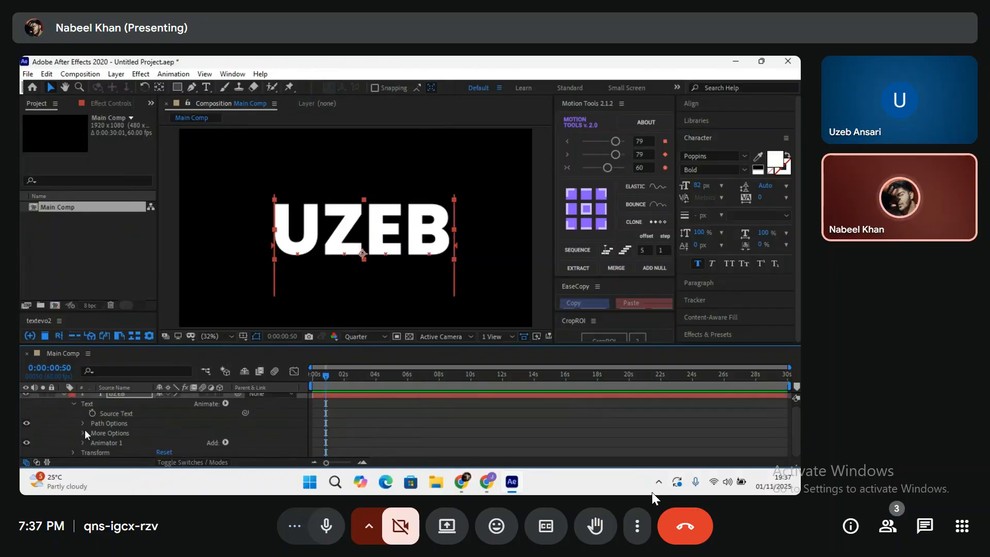
pyautogui.click(83, 442)
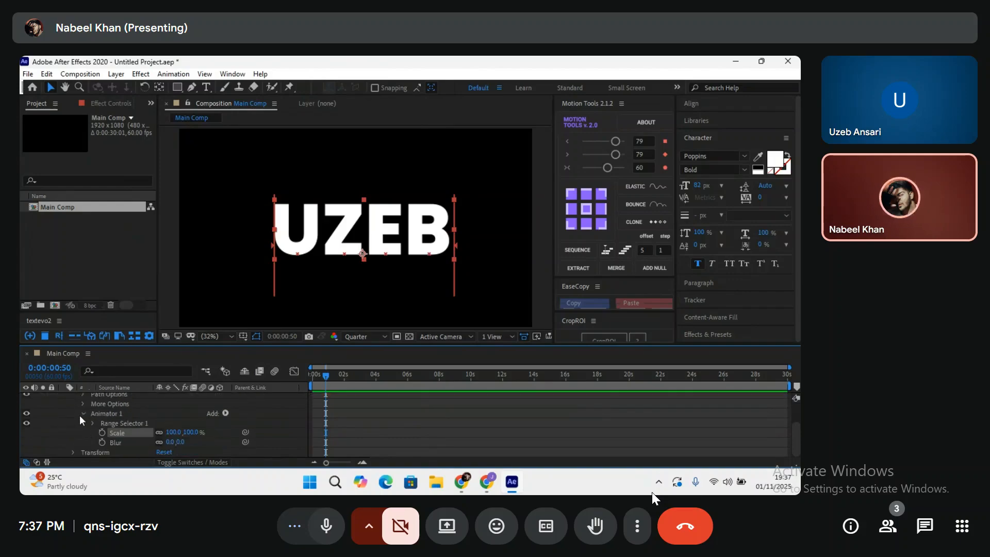
pyautogui.click(124, 444)
pyautogui.click(379, 416)
pyautogui.scroll(3, 380, 415)
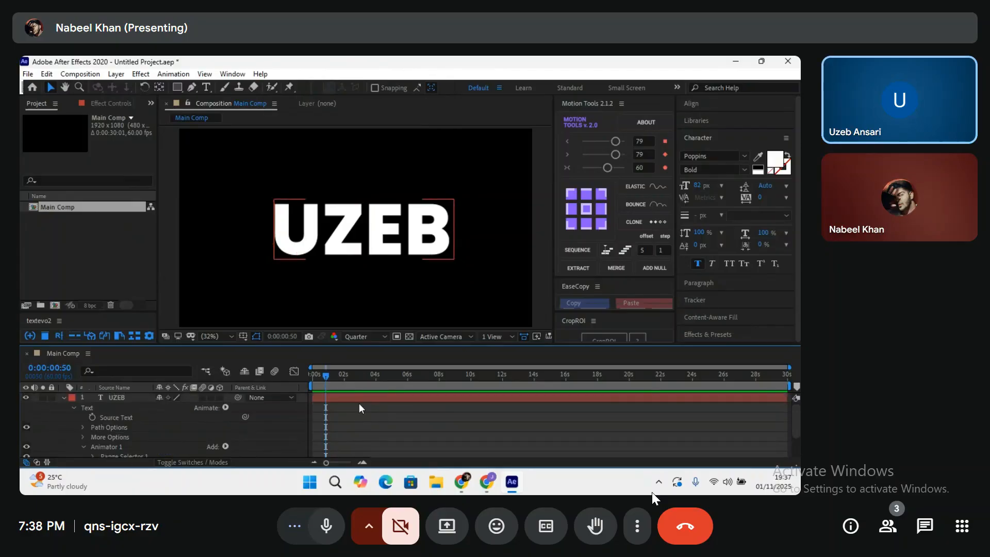
# Delete the text layer and undo back to the layer with only its Blur animator
pyautogui.click(358, 399)
pyautogui.press('Delete')
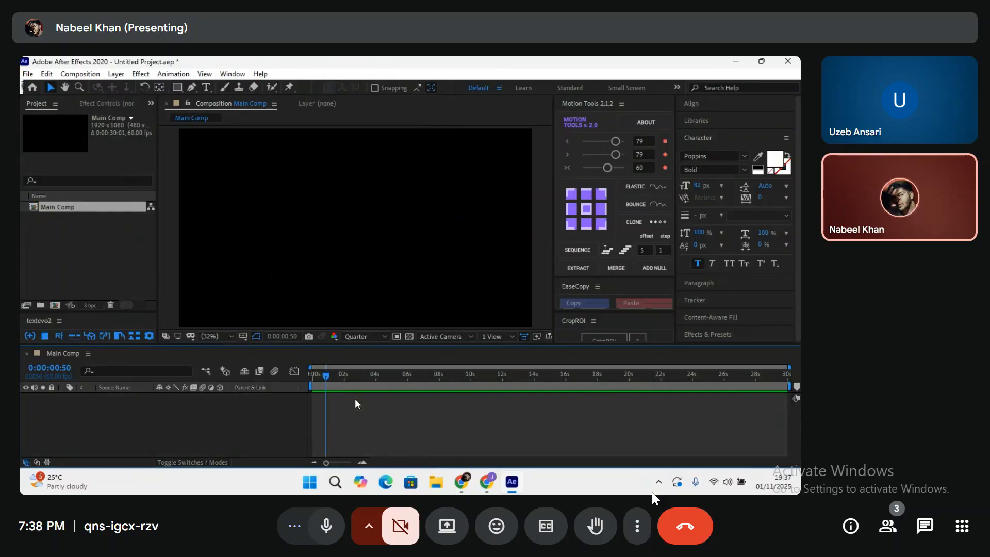
pyautogui.moveTo(325, 376); pyautogui.dragTo(304, 376)
pyautogui.hotkey('ctrl', 'z')
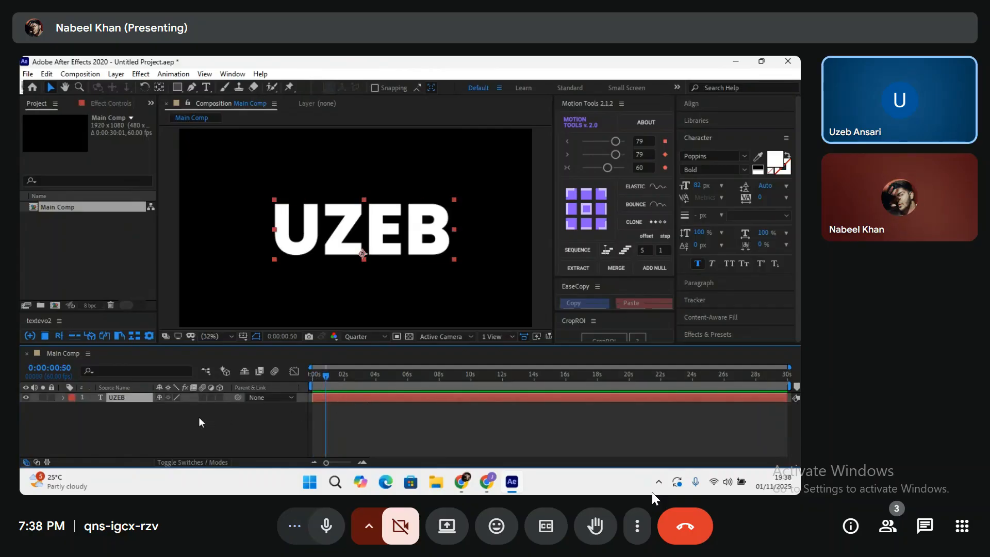
# Add a separate Scale animator to the text layer and expand the properties of both animators
pyautogui.click(64, 397)
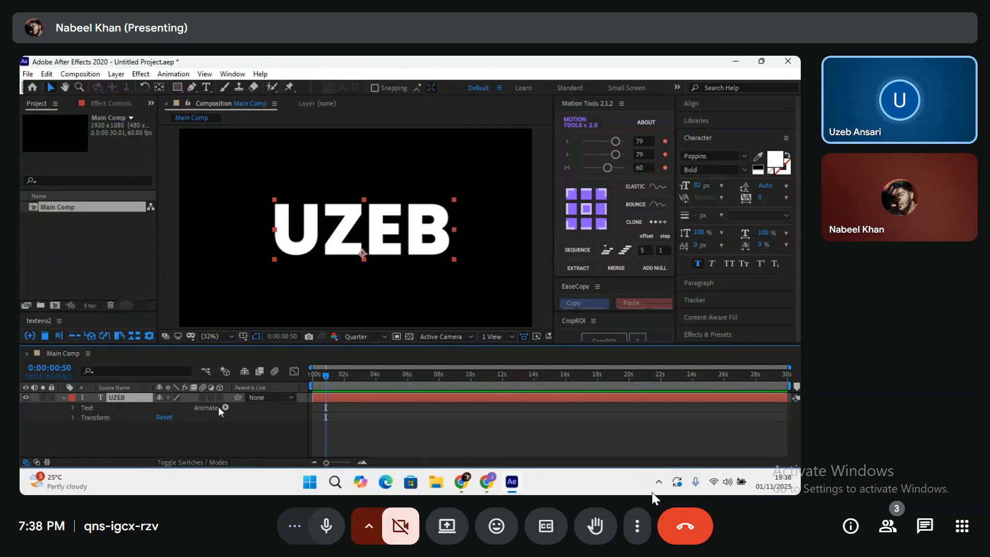
pyautogui.click(72, 418)
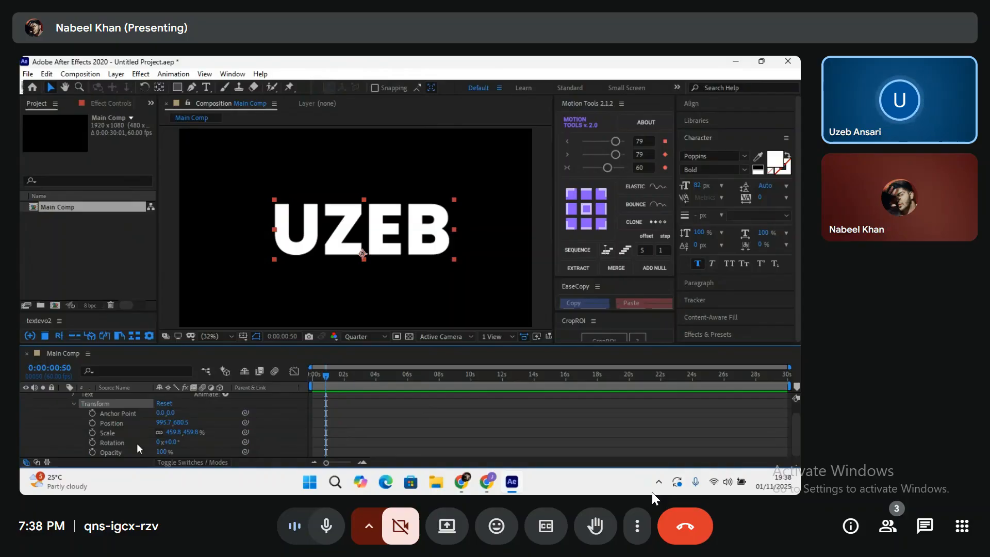
pyautogui.scroll(1, 138, 443)
pyautogui.click(225, 408)
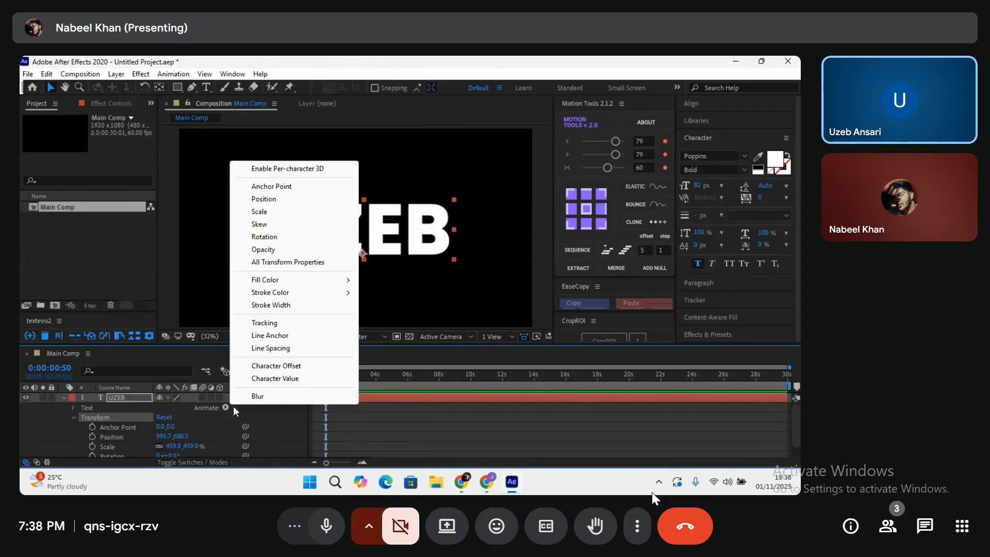
pyautogui.click(260, 211)
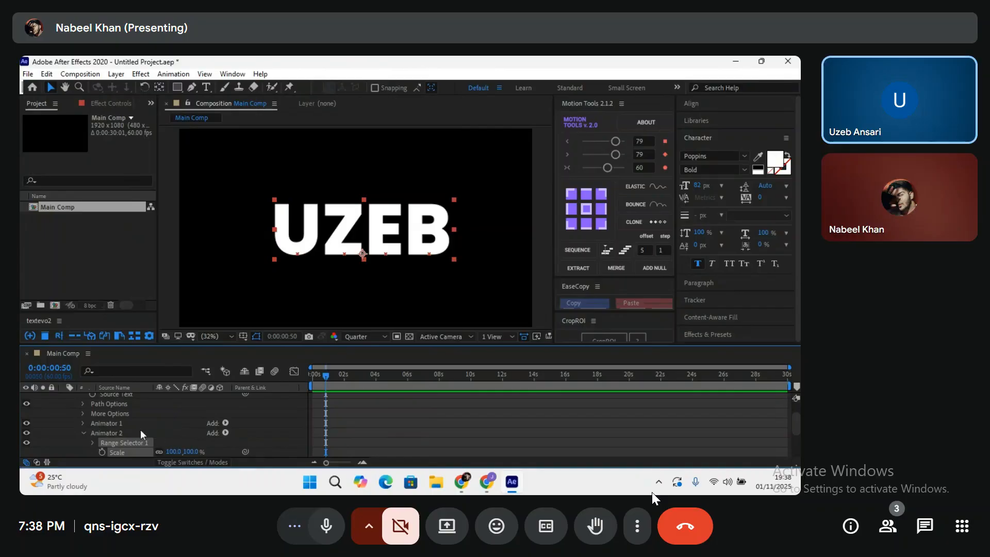
pyautogui.click(82, 423)
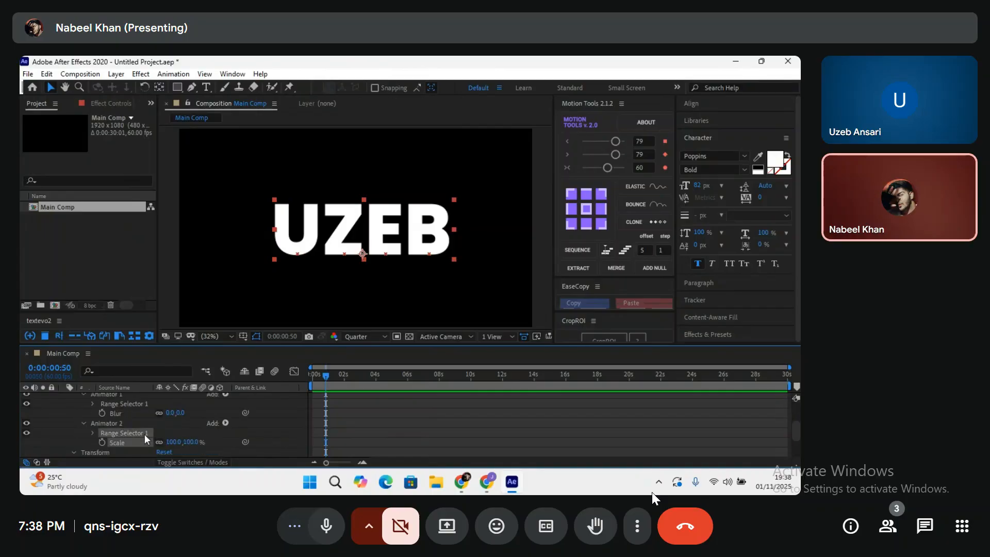
# Try a blur of 13 on the text layer's first animator and undo it
pyautogui.moveTo(171, 414); pyautogui.dragTo(182, 416)
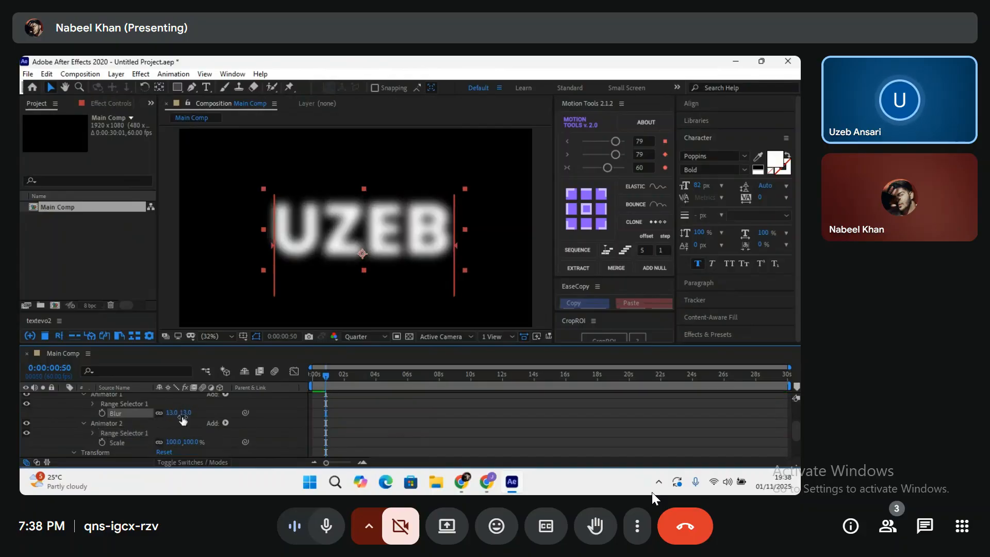
pyautogui.hotkey('ctrl', 'z')
pyautogui.click(225, 423)
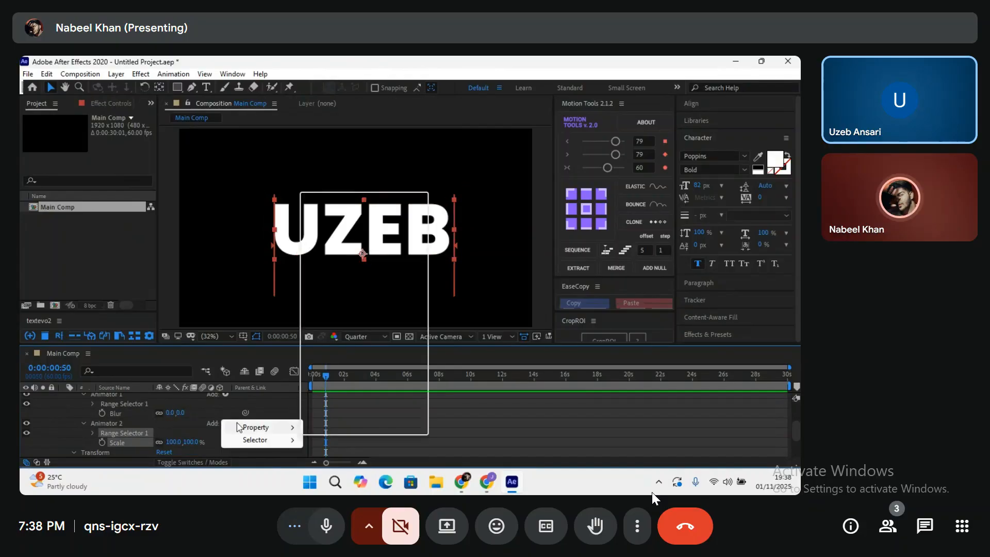
pyautogui.moveTo(263, 428)
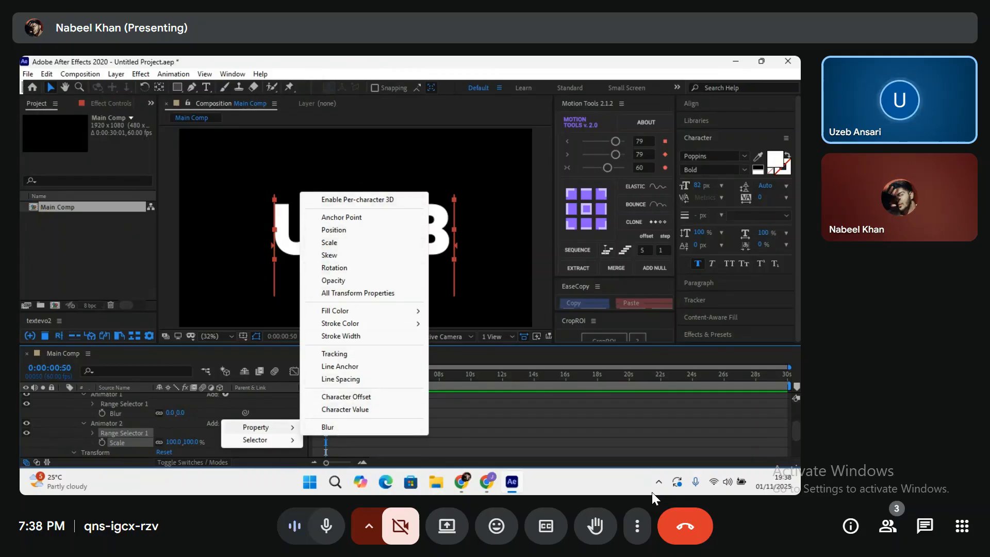
pyautogui.click(83, 424)
pyautogui.scroll(3, 83, 427)
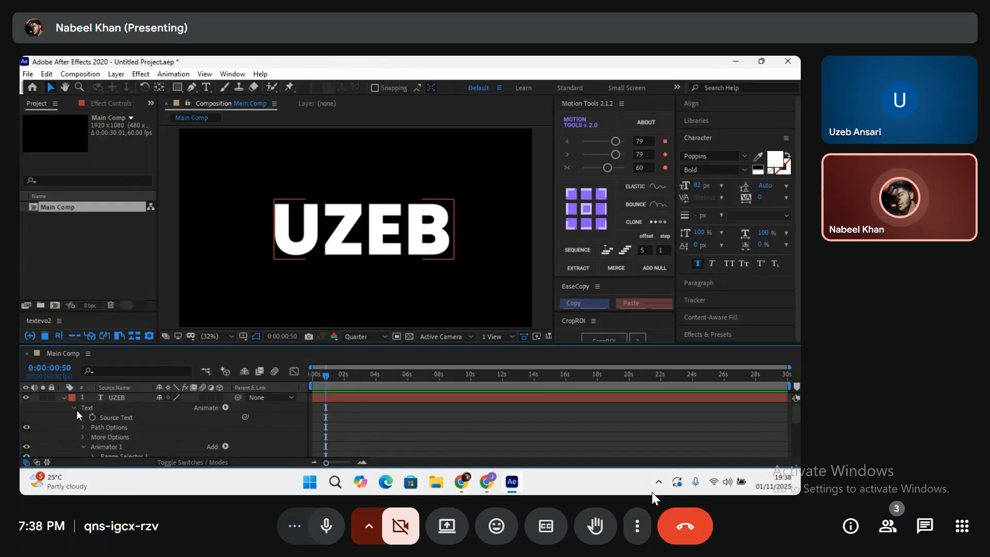
pyautogui.click(75, 408)
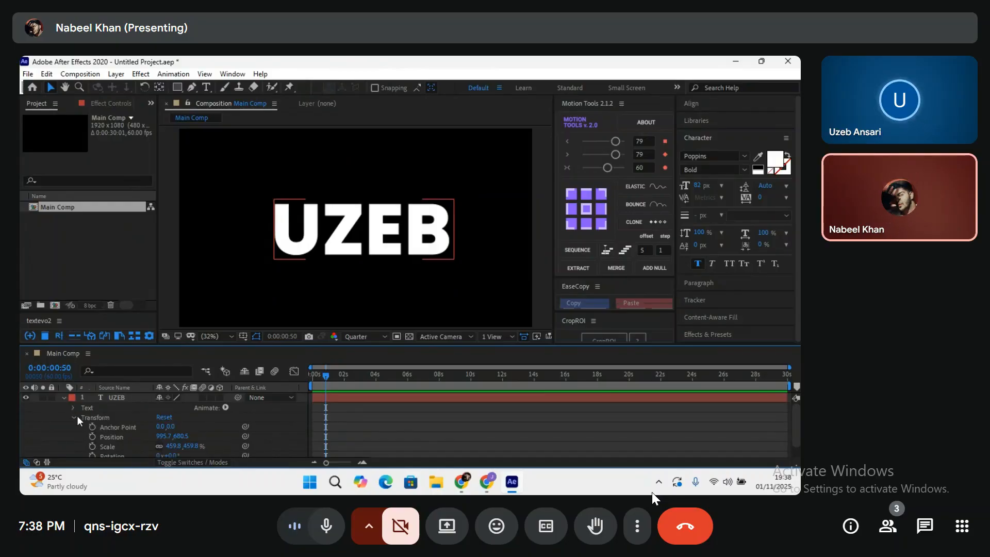
pyautogui.click(74, 418)
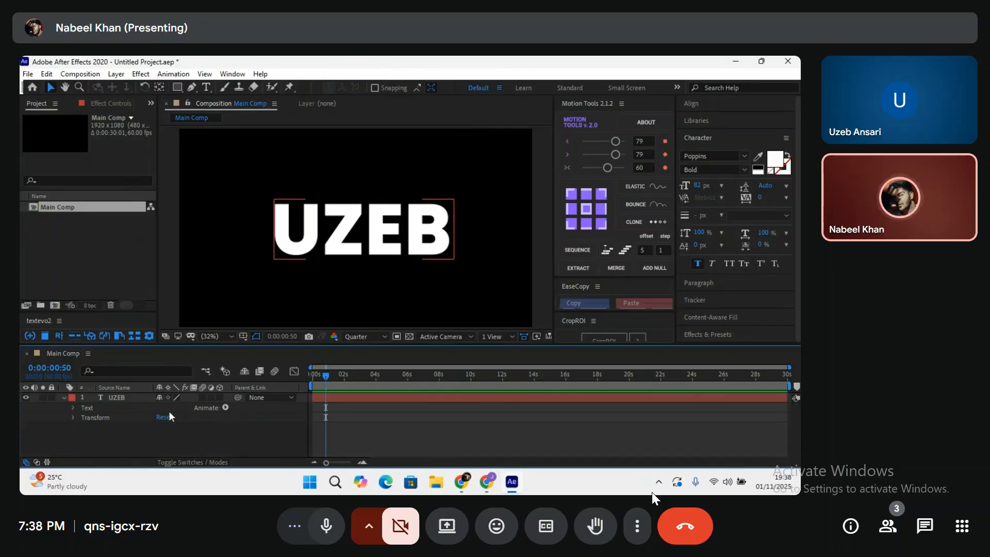
pyautogui.click(128, 398)
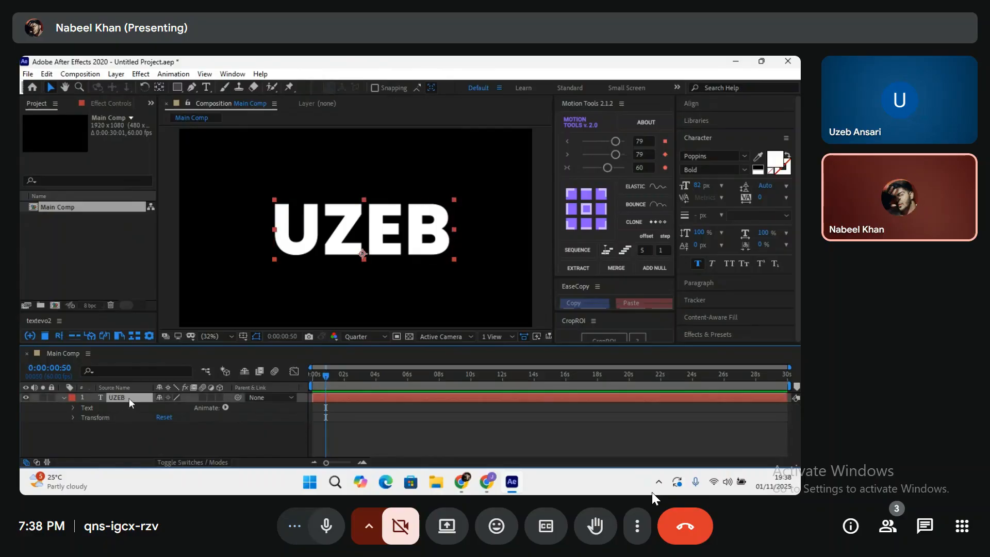
pyautogui.click(359, 414)
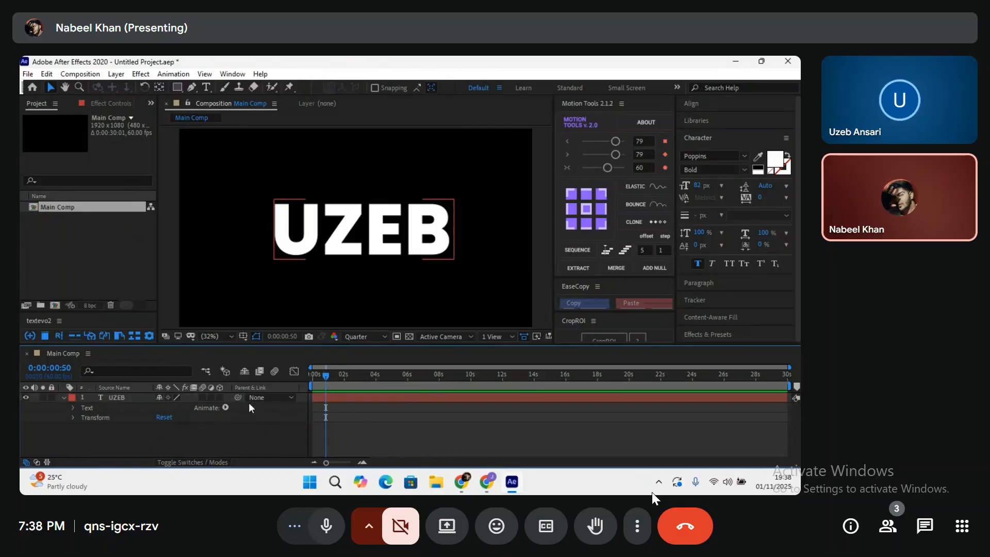
# Set the Scale of the text layer's second animator to 141%
pyautogui.click(72, 408)
pyautogui.scroll(-2, 98, 438)
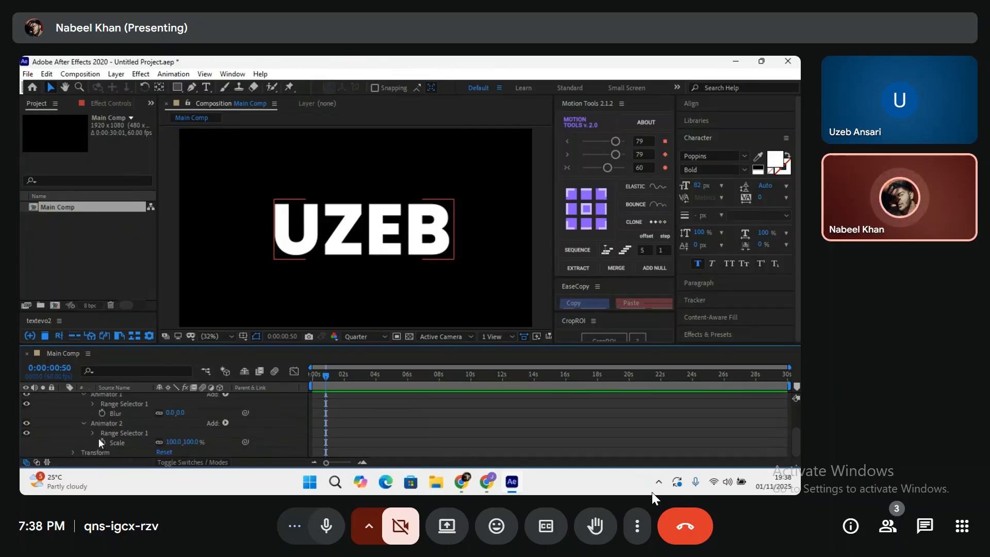
pyautogui.moveTo(173, 442); pyautogui.dragTo(198, 442)
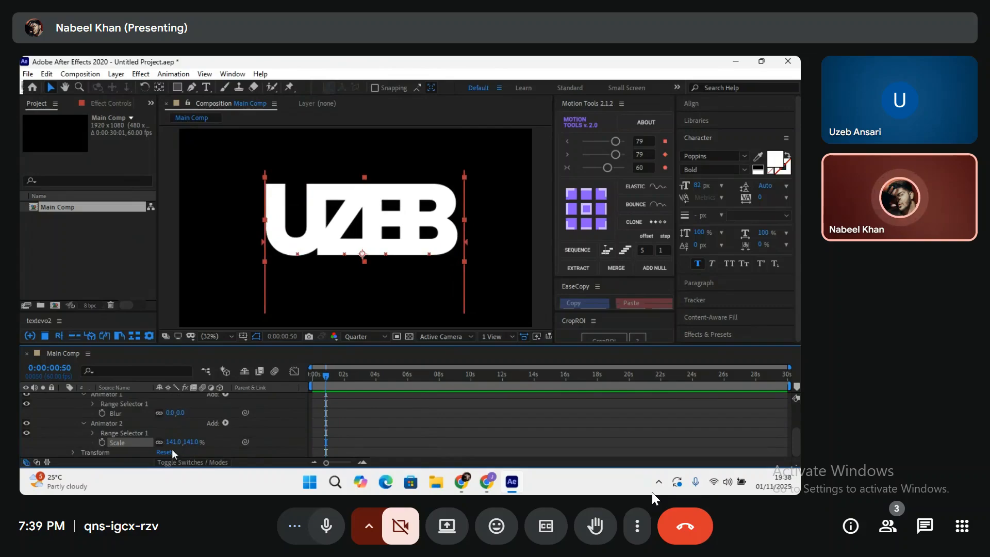
pyautogui.scroll(3, 83, 432)
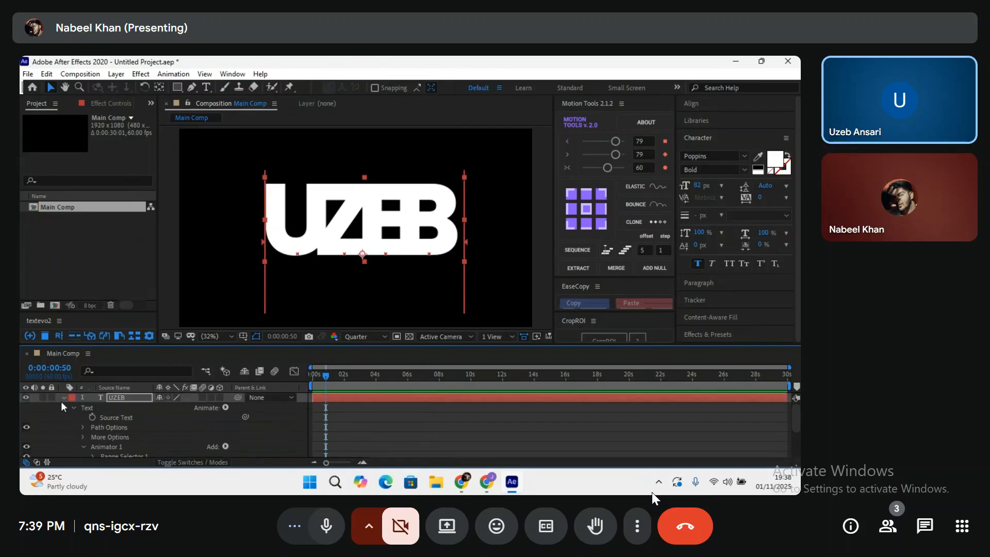
# Add Tracking with an amount of 121 to the second animator and set the first animator's Blur to 20
pyautogui.click(225, 408)
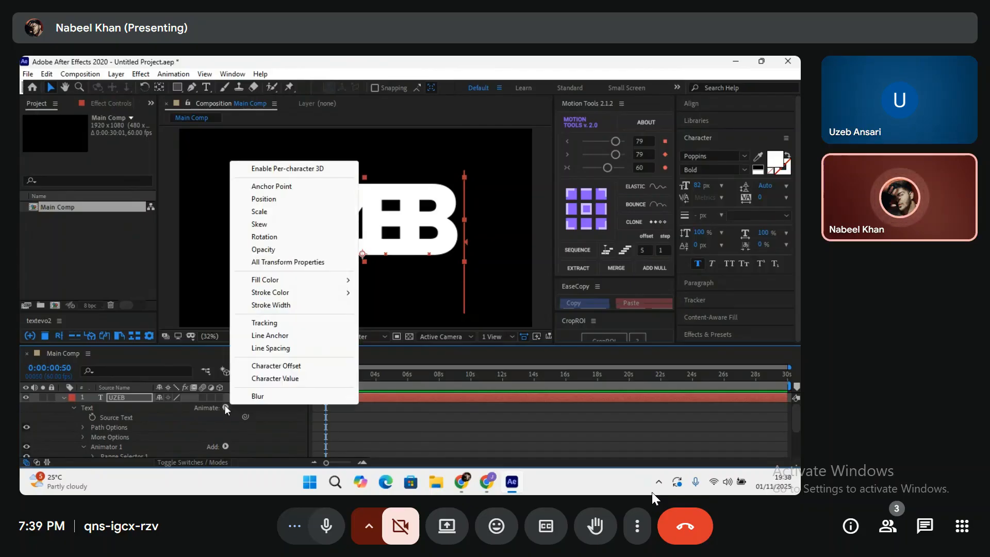
pyautogui.click(259, 324)
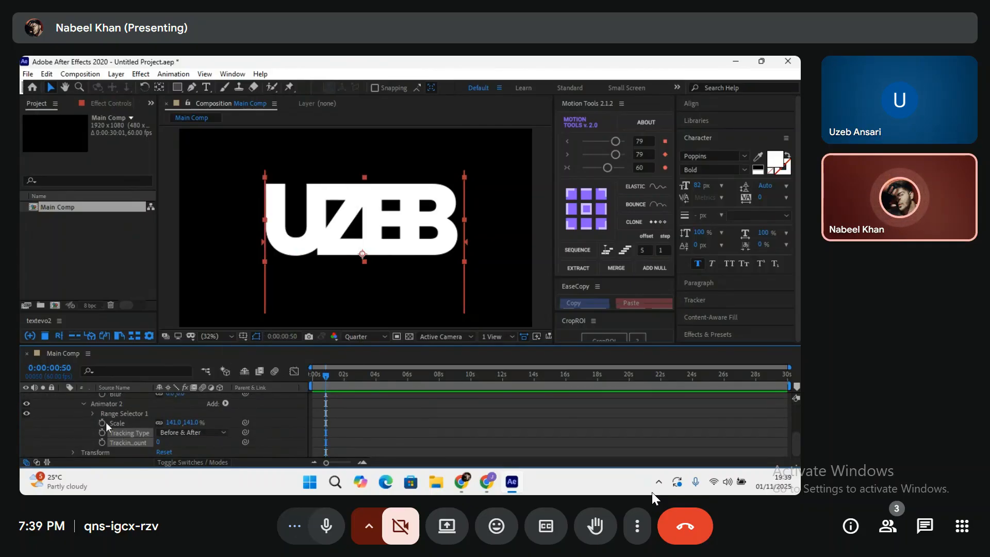
pyautogui.moveTo(160, 443); pyautogui.dragTo(227, 447)
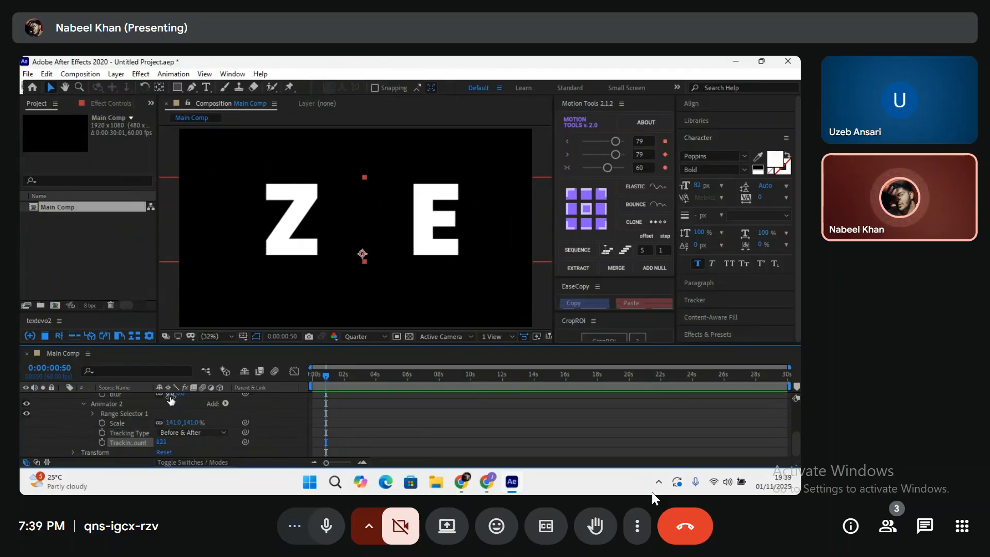
pyautogui.moveTo(170, 395); pyautogui.dragTo(166, 398)
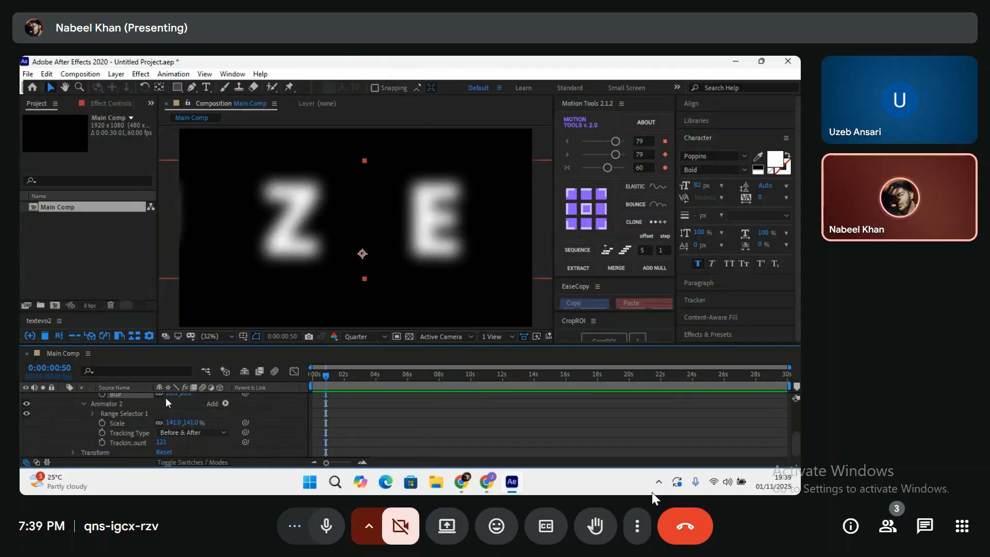
# Start keyframing the Range Selector Offset of the text layer's first animator at 0% on the first frame
pyautogui.scroll(5, 257, 413)
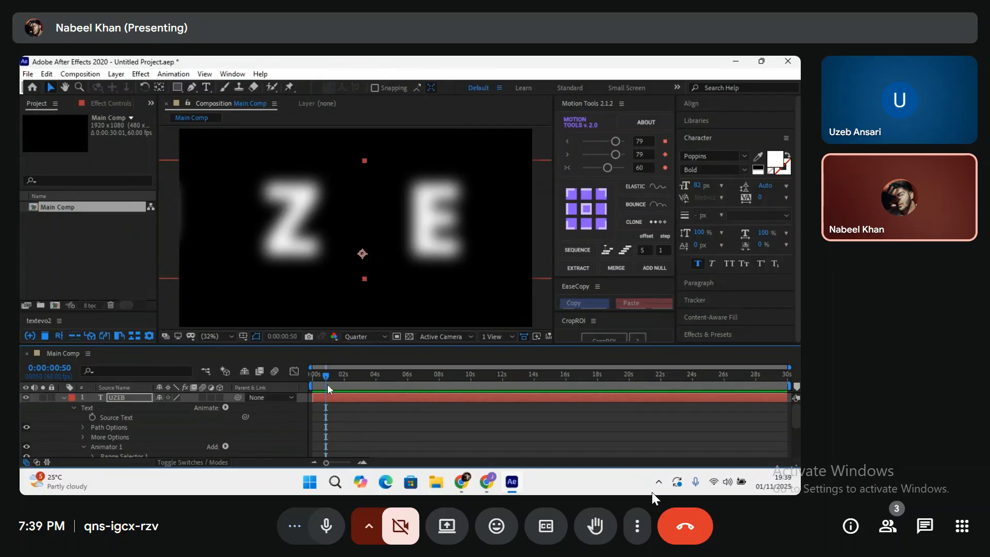
pyautogui.moveTo(326, 377); pyautogui.dragTo(312, 379)
pyautogui.press('u')
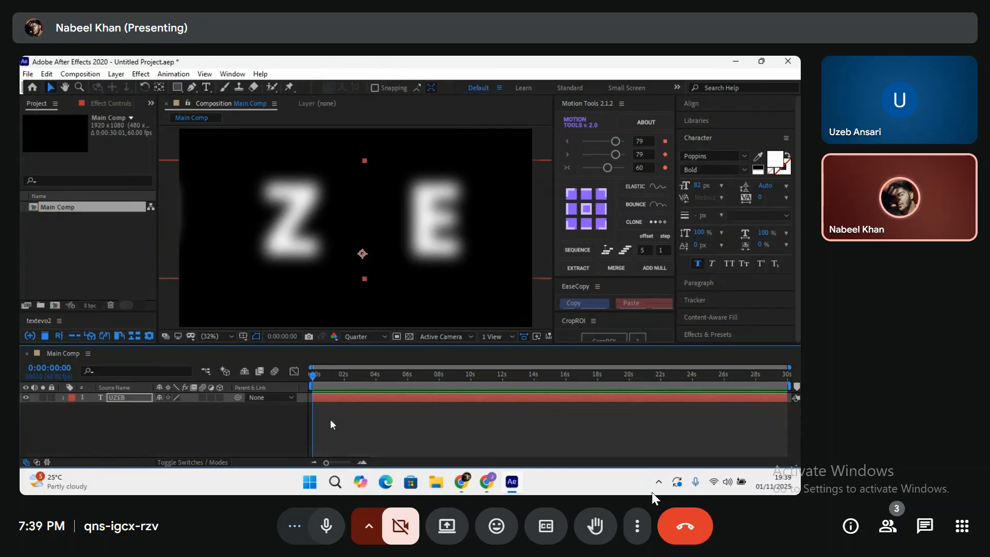
pyautogui.click(64, 397)
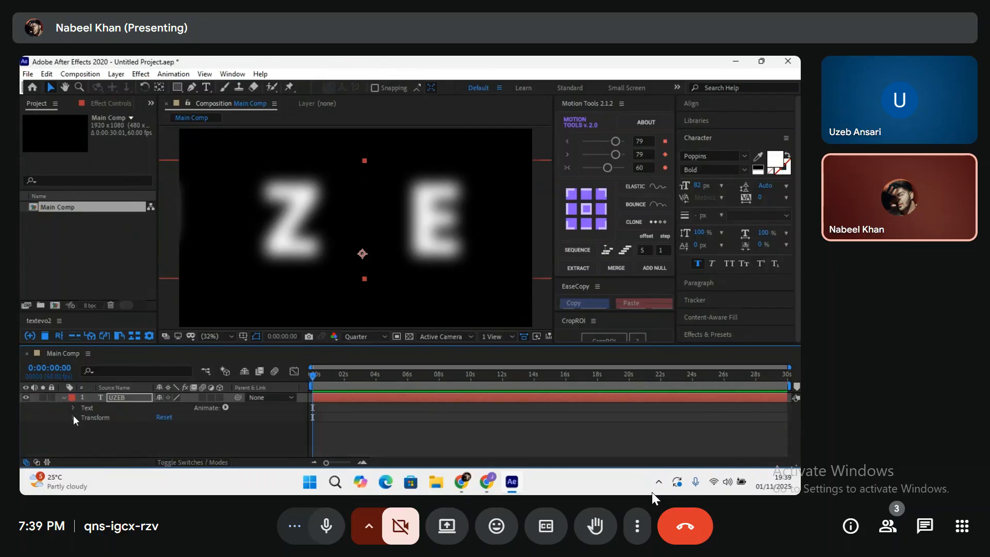
pyautogui.click(71, 408)
pyautogui.scroll(-1, 78, 432)
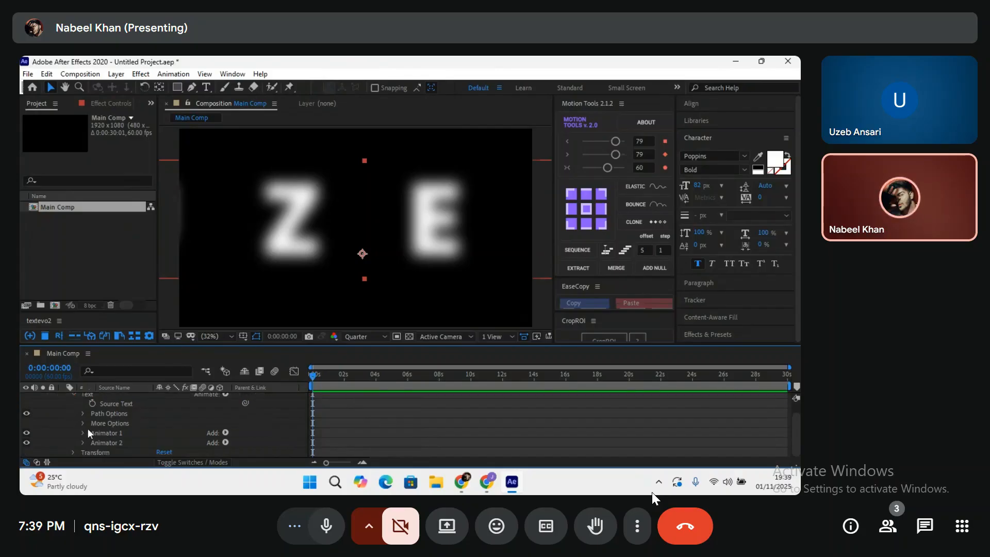
pyautogui.click(83, 432)
pyautogui.scroll(-2, 87, 436)
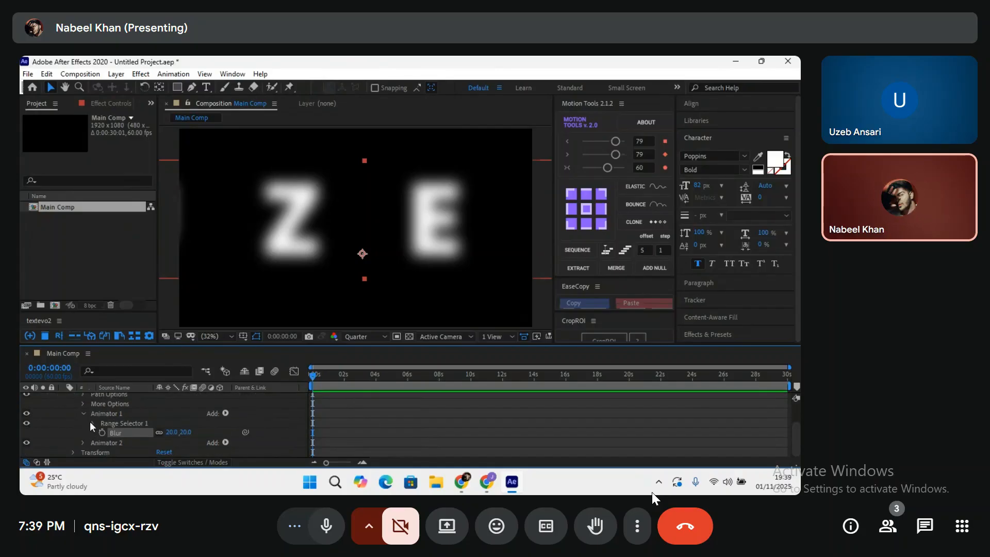
pyautogui.click(90, 422)
pyautogui.scroll(-1, 90, 422)
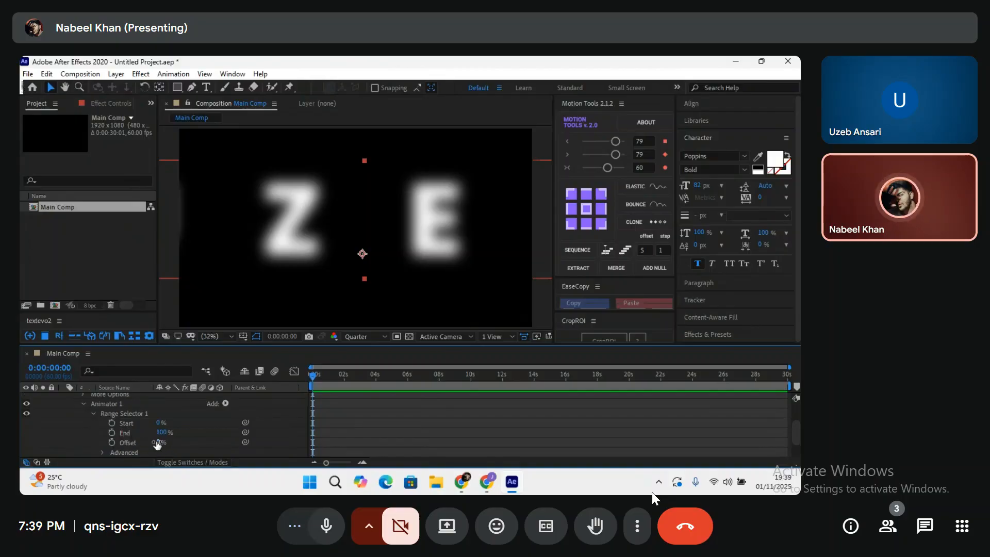
pyautogui.click(113, 442)
# Set the first animator's Range Selector Offset to 100% at the 1-second mark
pyautogui.press('u')
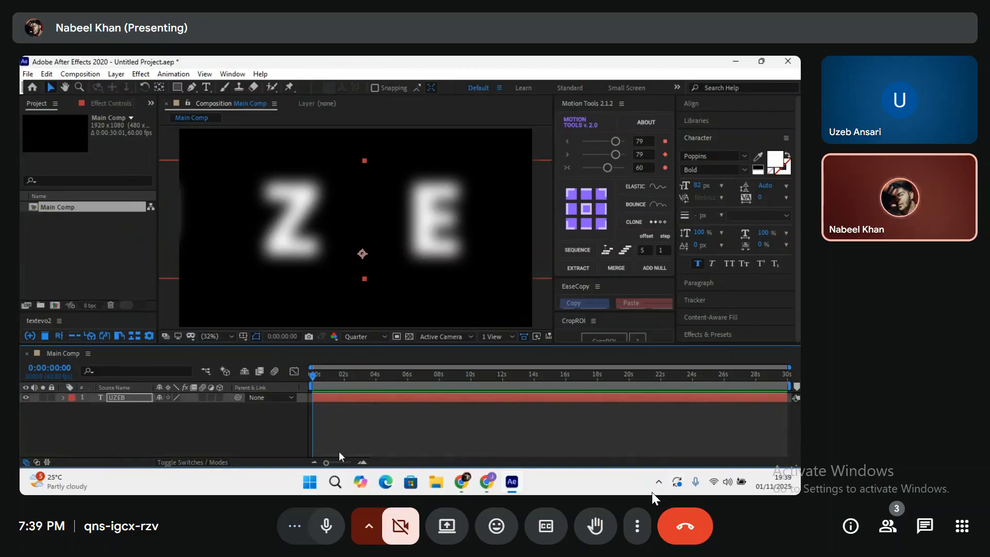
pyautogui.hotkey('shift', 'pagedown')
pyautogui.hotkey('shift', 'pagedown')
pyautogui.hotkey('shift', 'pagedown')
pyautogui.hotkey('shift', 'pagedown')
pyautogui.hotkey('shift', 'pagedown')
pyautogui.hotkey('shift', 'pagedown')
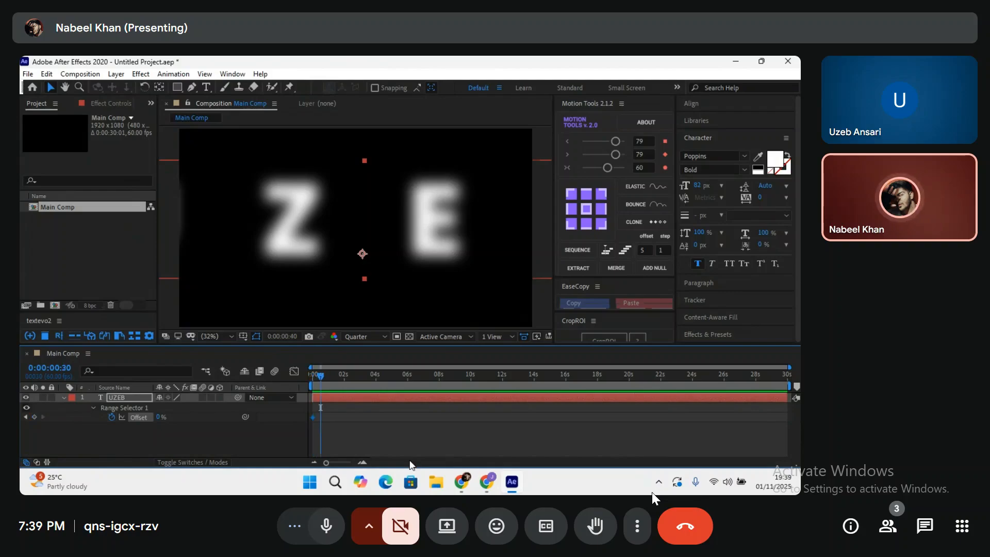
pyautogui.click(410, 421)
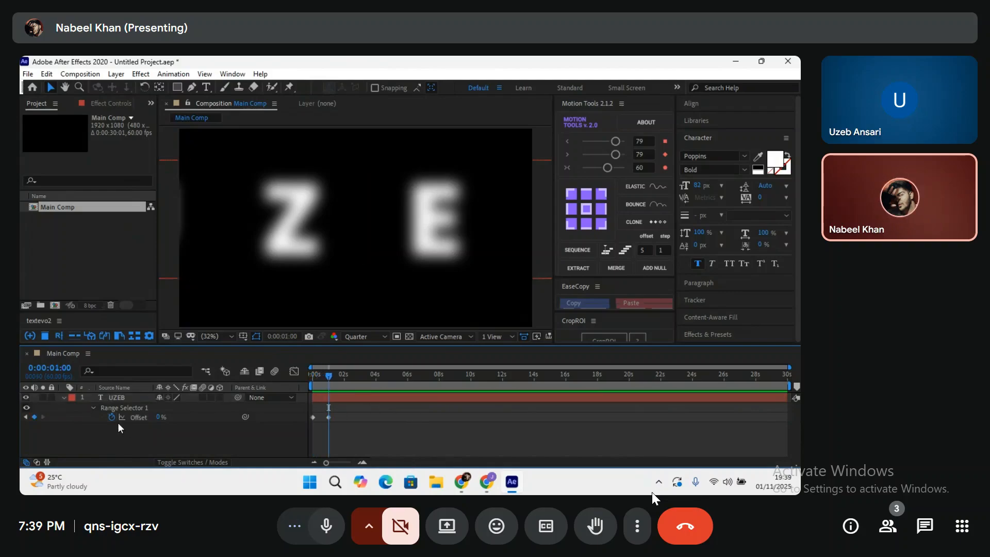
pyautogui.click(159, 417)
pyautogui.write('100')
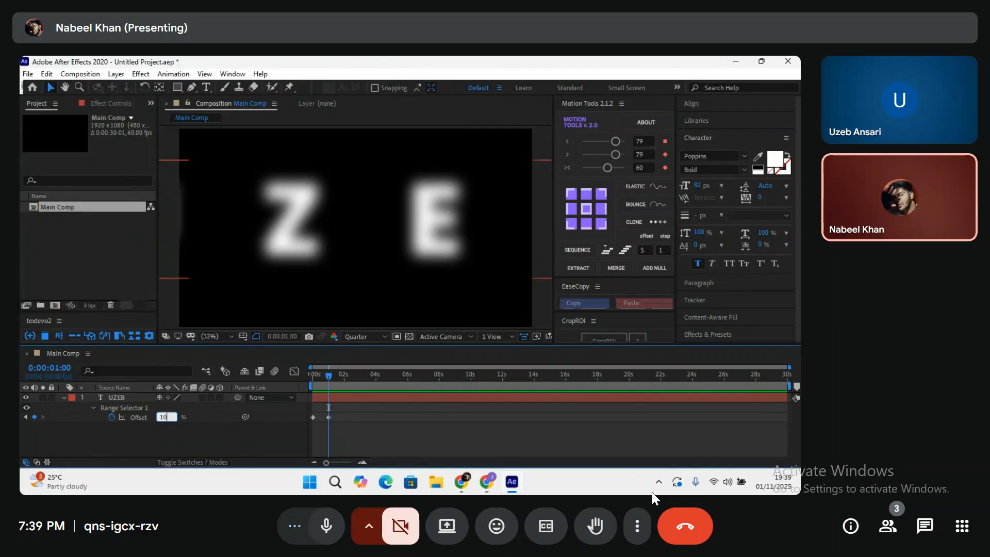
pyautogui.press('Return')
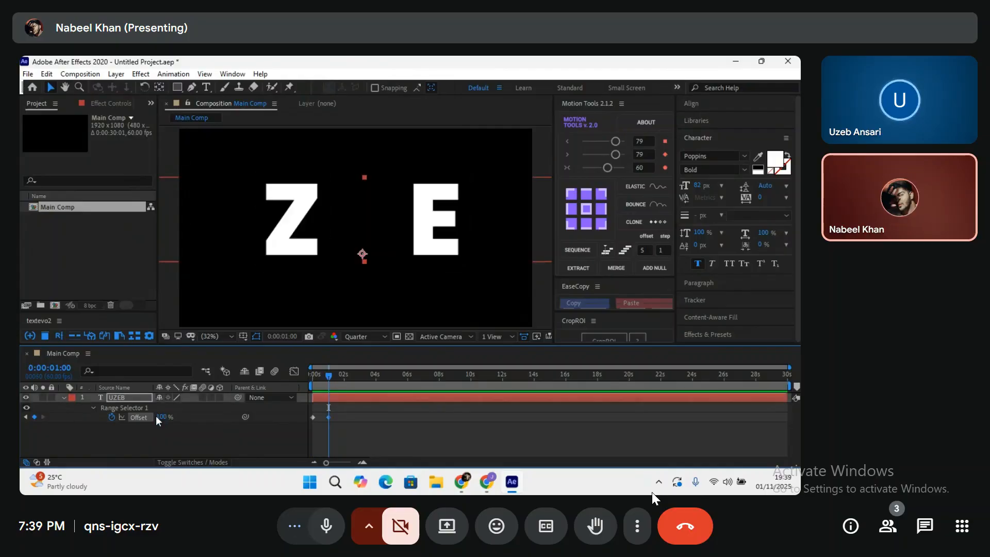
# Expand the second animator's Range Selector and start keyframing its Offset at 0% at the 1-second mark
pyautogui.click(93, 407)
pyautogui.click(64, 397)
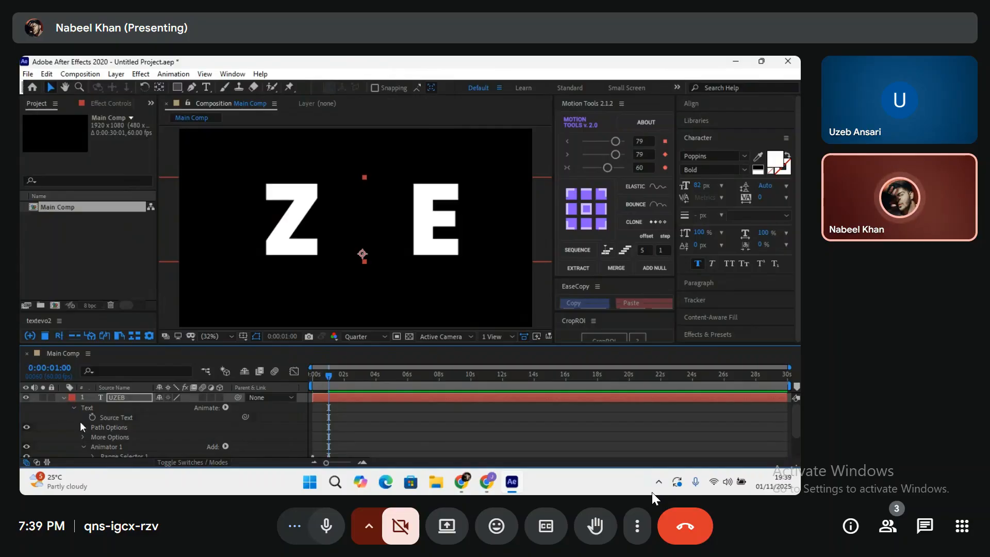
pyautogui.scroll(-1, 73, 408)
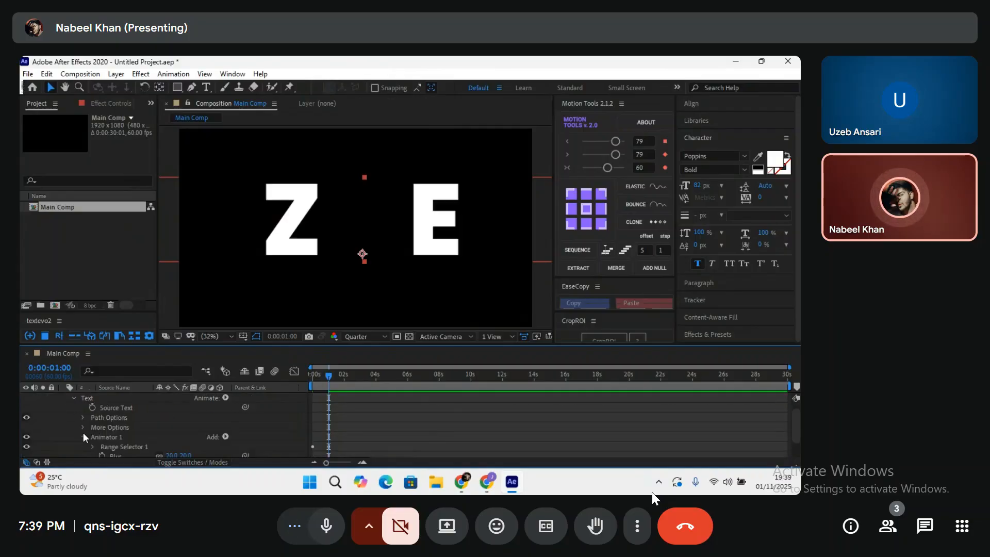
pyautogui.scroll(1, 83, 432)
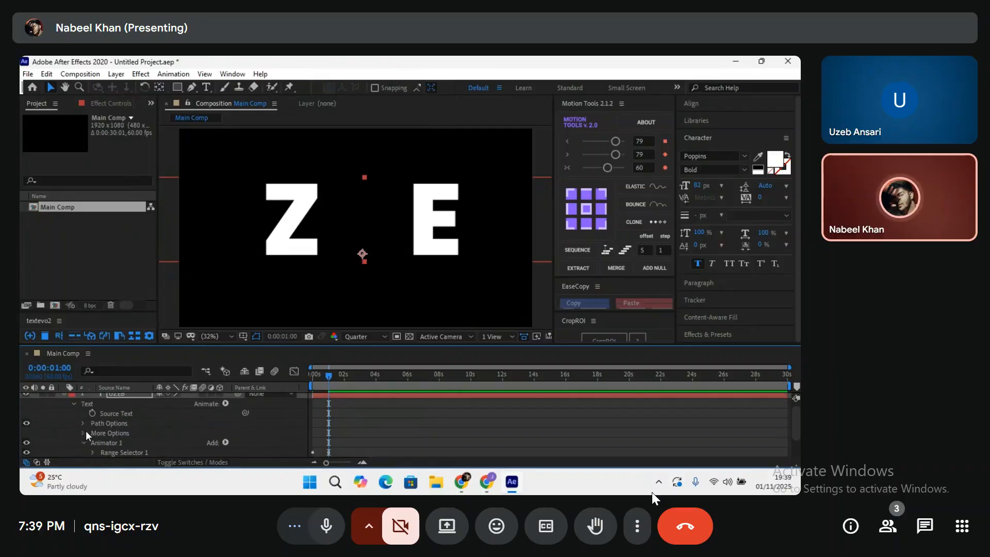
pyautogui.scroll(-2, 86, 431)
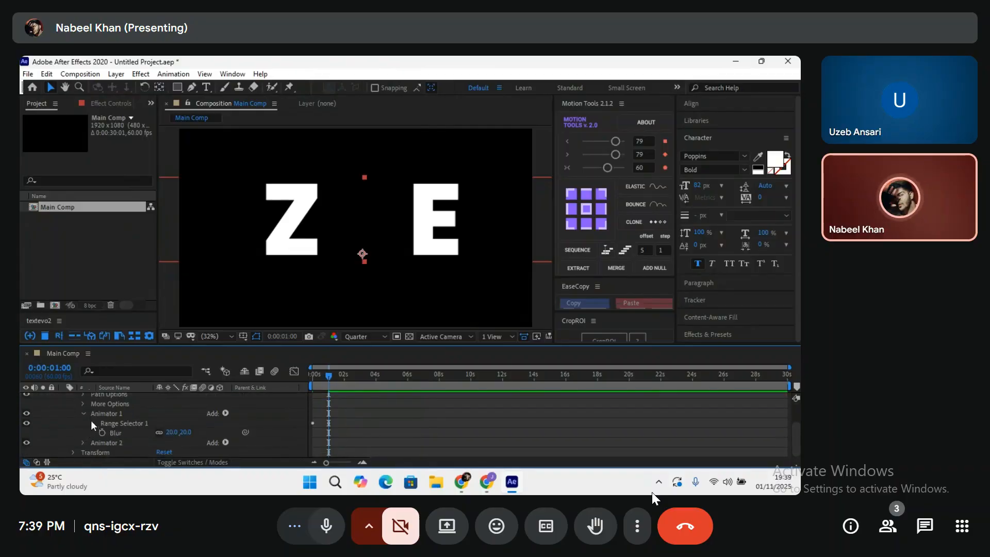
pyautogui.click(84, 412)
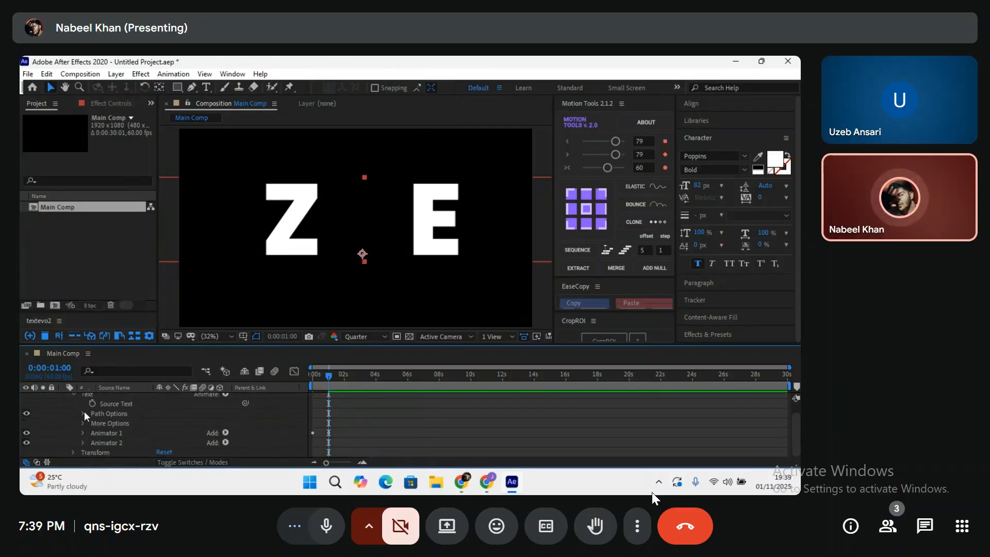
pyautogui.click(83, 443)
pyautogui.scroll(-2, 79, 437)
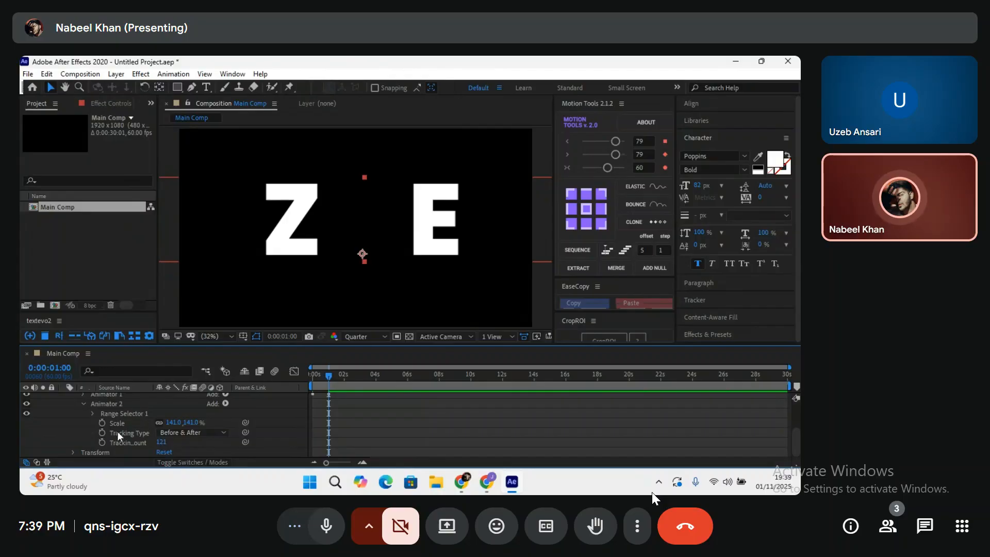
pyautogui.click(92, 414)
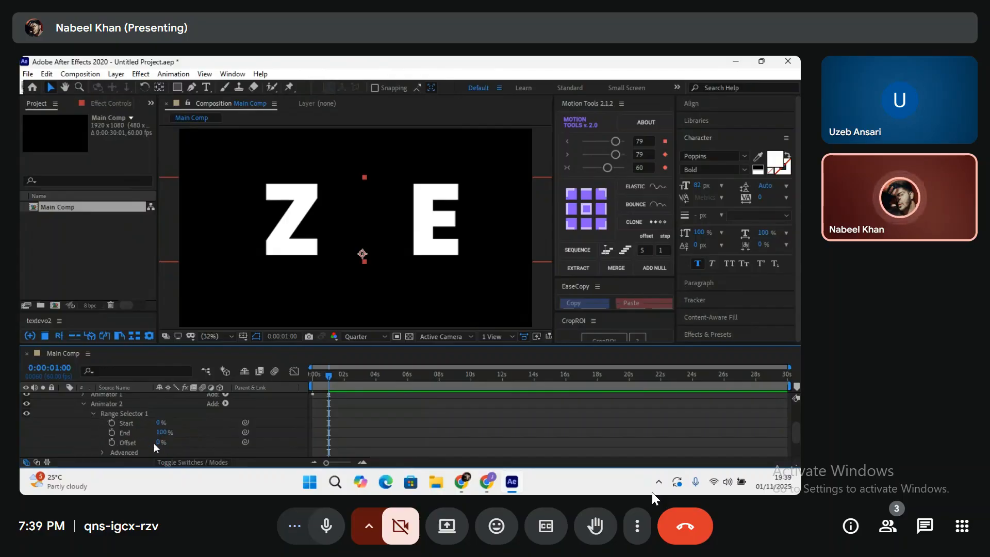
pyautogui.click(111, 442)
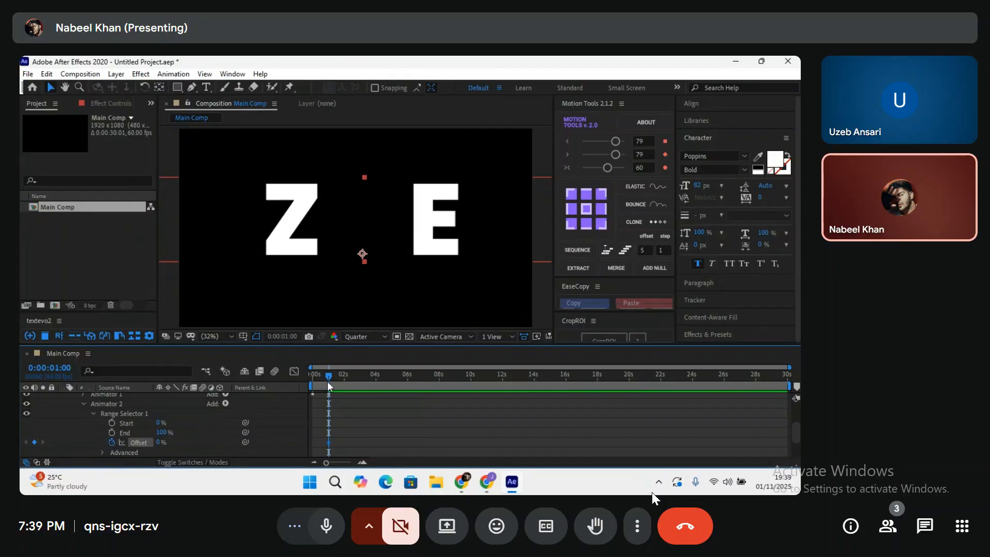
# Keyframe the second animator's Offset at 0% on the first frame and set it to 100% at 1 second
pyautogui.moveTo(327, 382); pyautogui.dragTo(292, 377)
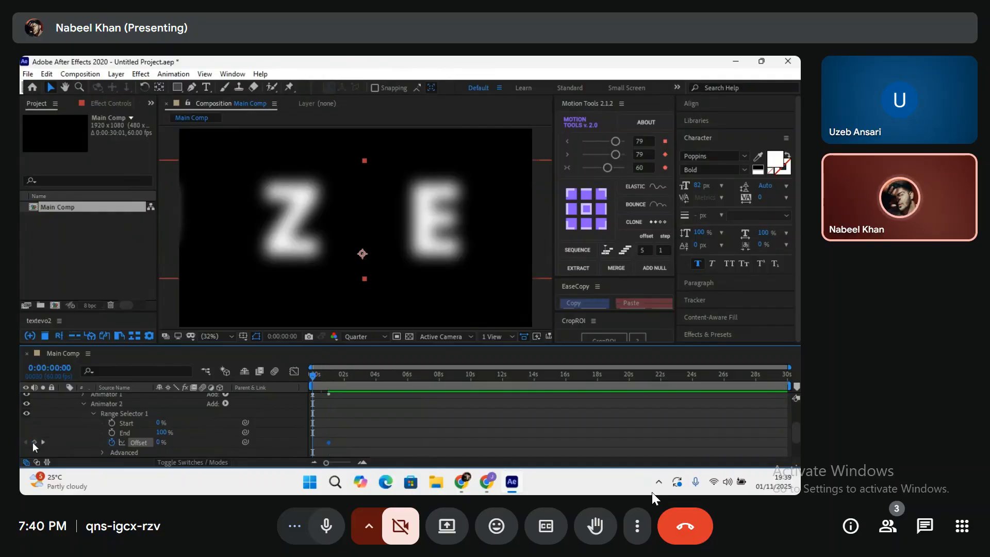
pyautogui.moveTo(308, 375); pyautogui.dragTo(321, 378)
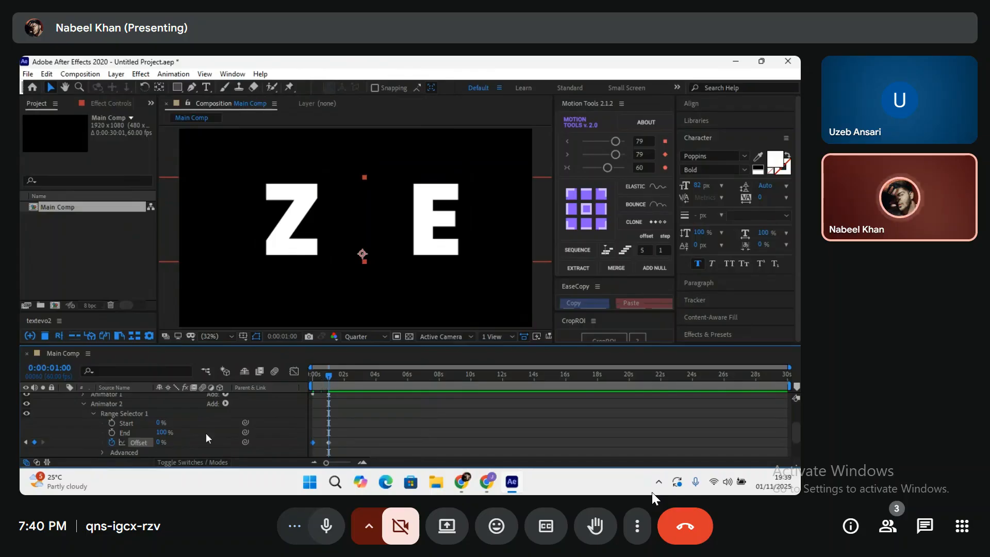
pyautogui.moveTo(157, 443); pyautogui.dragTo(217, 443)
pyautogui.scroll(2, 380, 413)
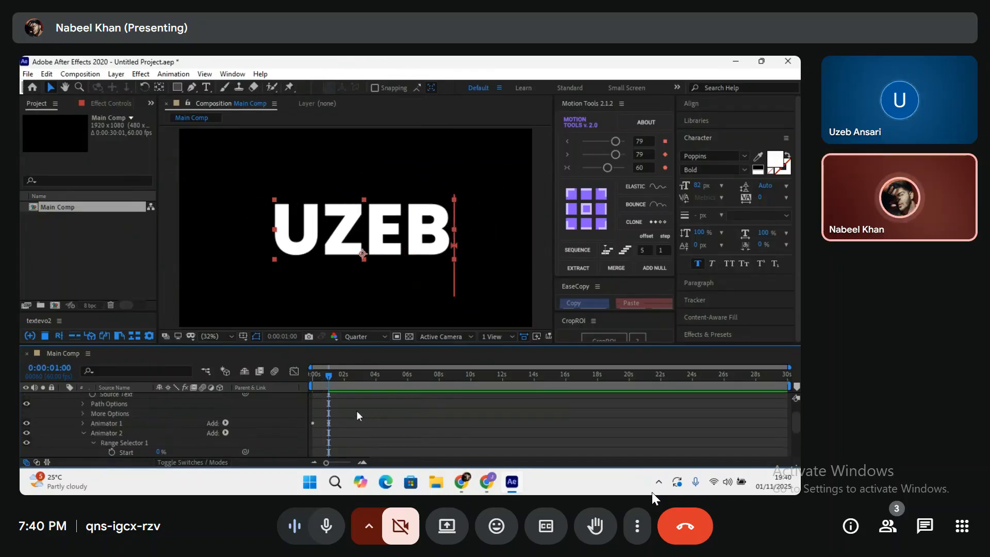
# Ease the Offset keyframes of both animators with a Motion Tools easing value of 79
pyautogui.moveTo(357, 411); pyautogui.dragTo(279, 484)
pyautogui.scroll(2, 363, 413)
pyautogui.press('u')
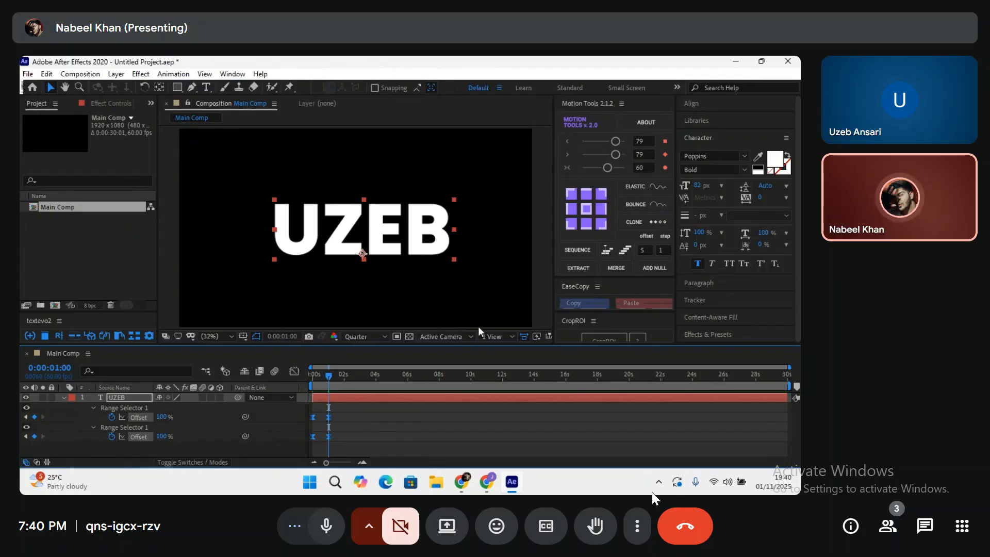
pyautogui.click(614, 153)
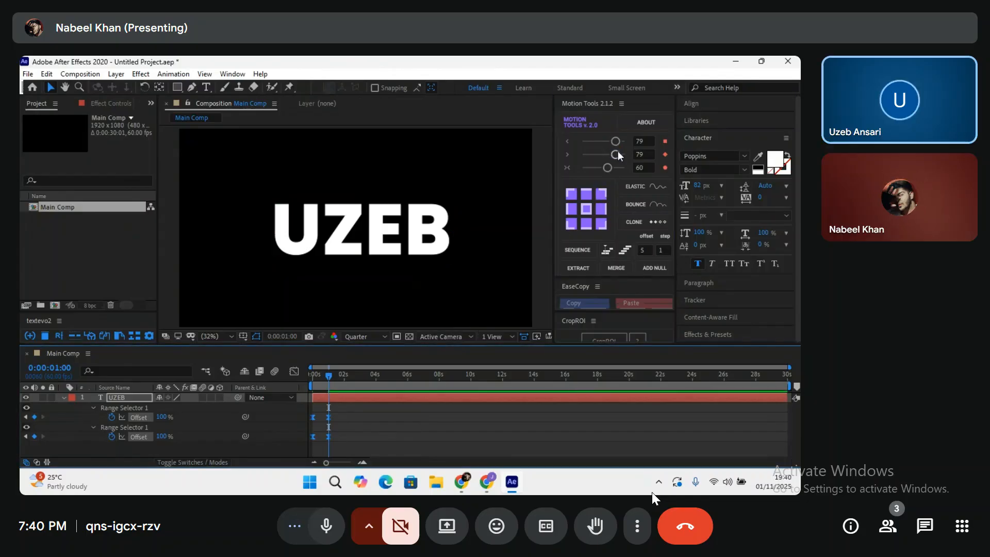
# Play back the composition to preview the eased text animation
pyautogui.press('space')
pyautogui.press('space')
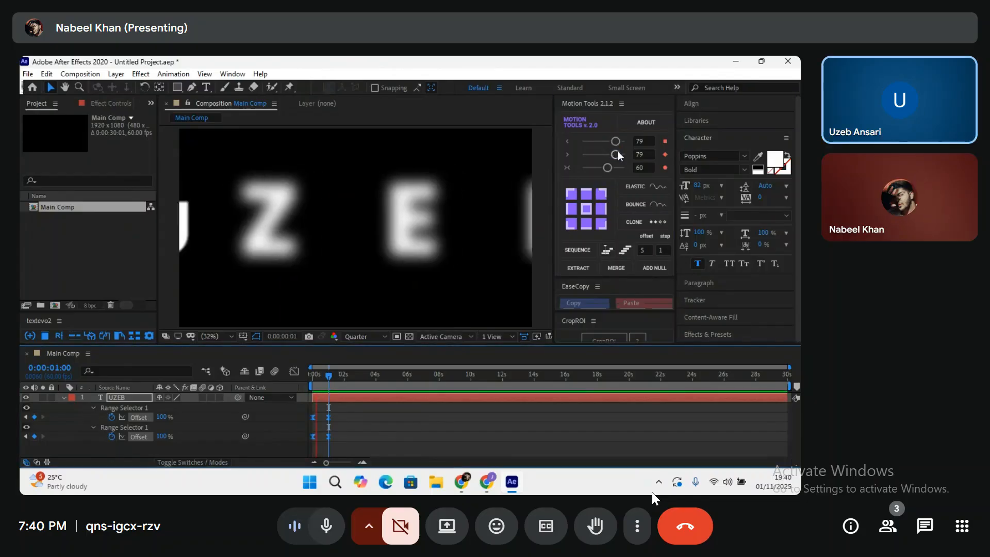
pyautogui.press('space')
pyautogui.press('space')
pyautogui.press('space')
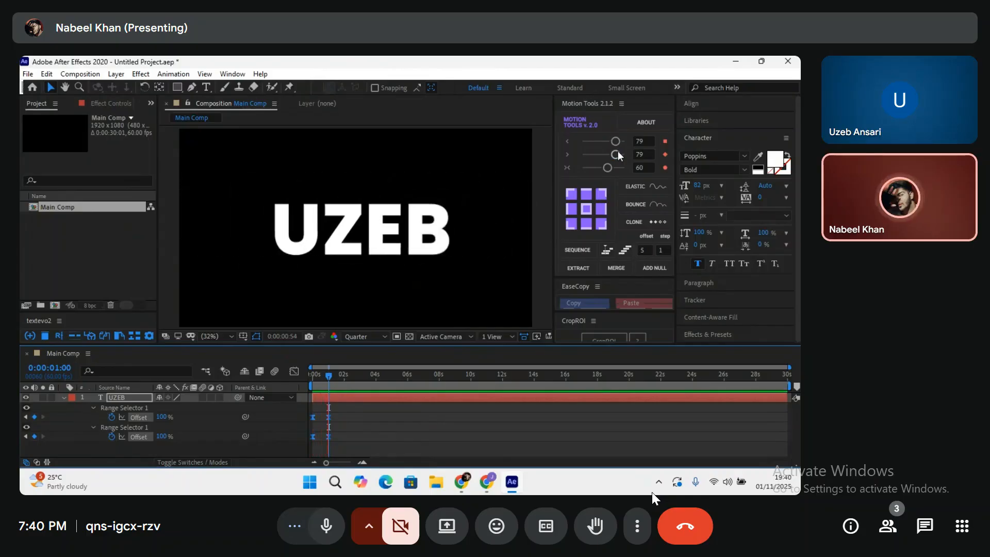
pyautogui.click(373, 405)
pyautogui.click(338, 396)
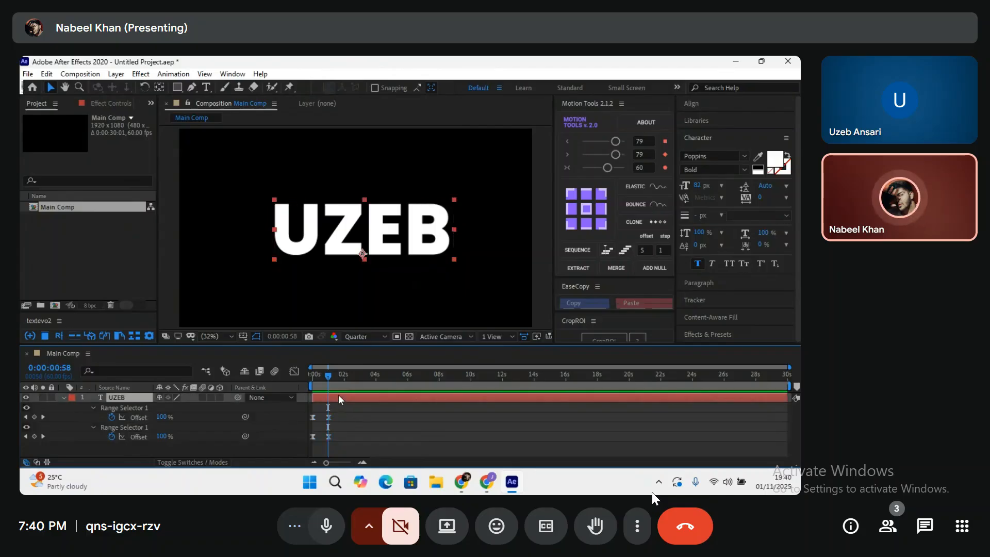
pyautogui.click(96, 426)
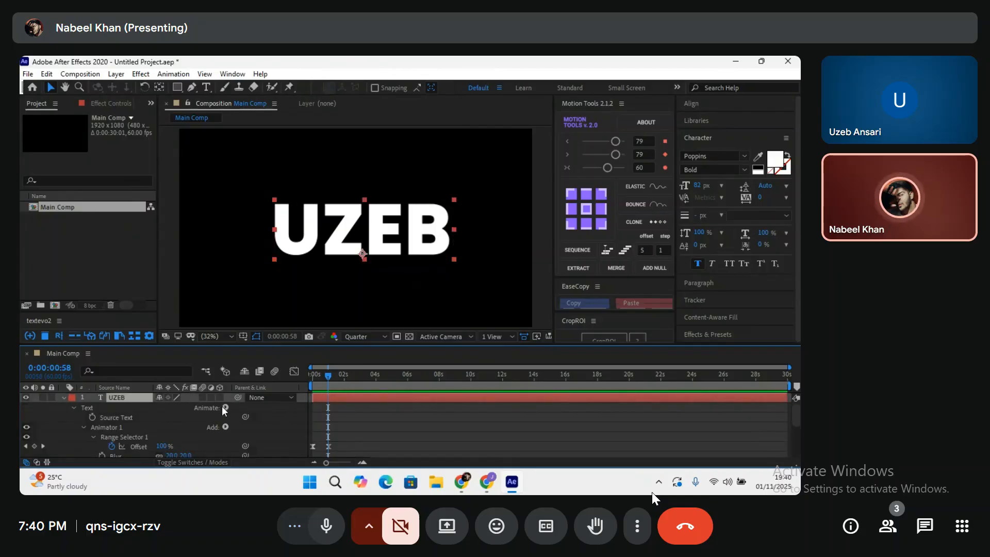
pyautogui.click(225, 409)
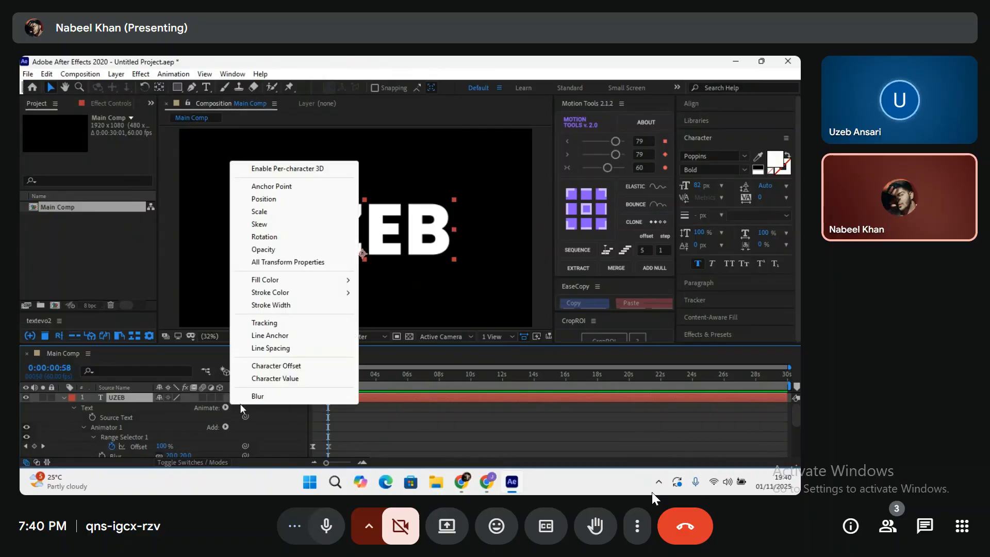
pyautogui.click(370, 421)
pyautogui.click(364, 399)
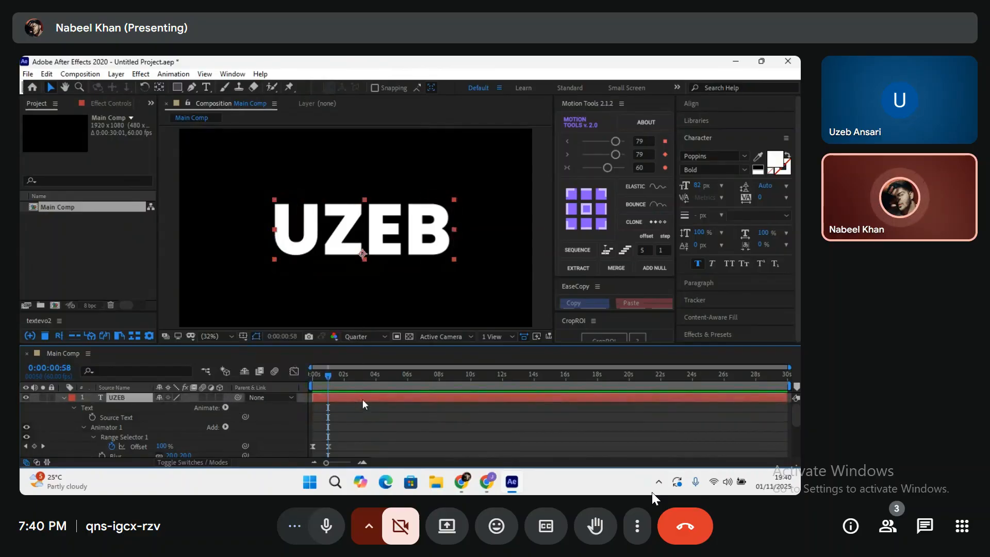
# Add 100% Opacity keyframes to the text layer on the first frame and at about 40 frames
pyautogui.press('u')
pyautogui.press('u')
pyautogui.press('Home')
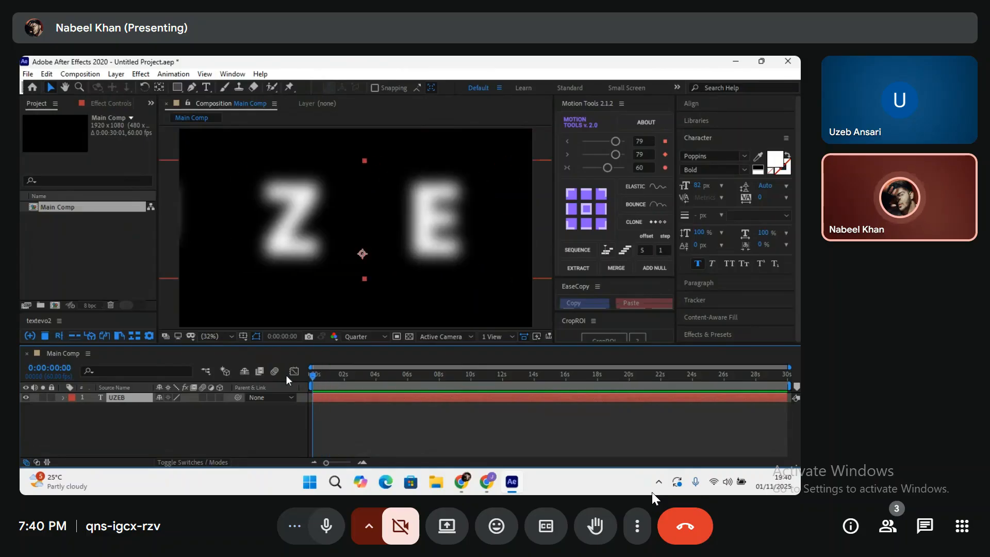
pyautogui.hotkey('alt', 'shift', 't')
pyautogui.press('space')
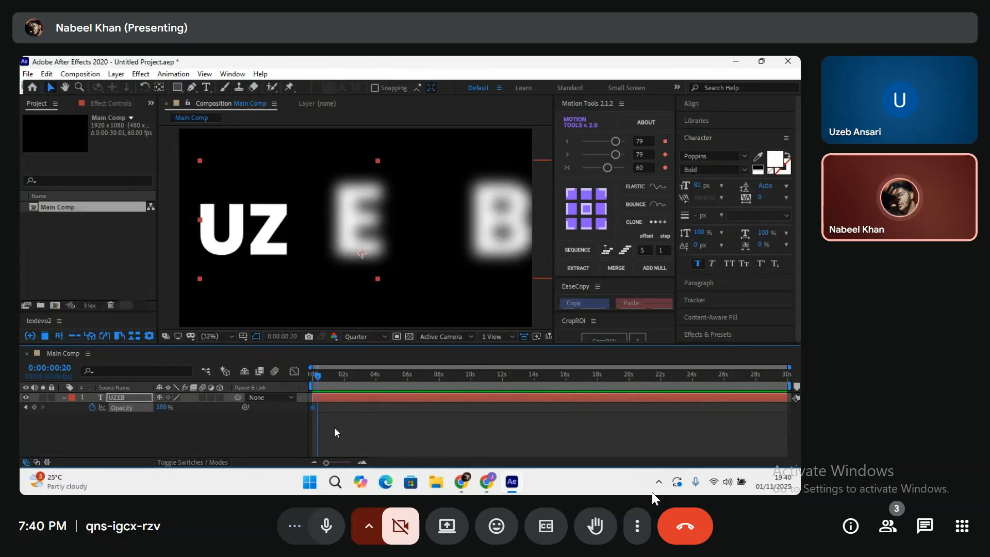
pyautogui.hotkey('alt', 'shift', 't')
pyautogui.hotkey('shift', 'pageup')
pyautogui.hotkey('shift', 'pageup')
pyautogui.hotkey('shift', 'pageup')
pyautogui.hotkey('shift', 'pageup')
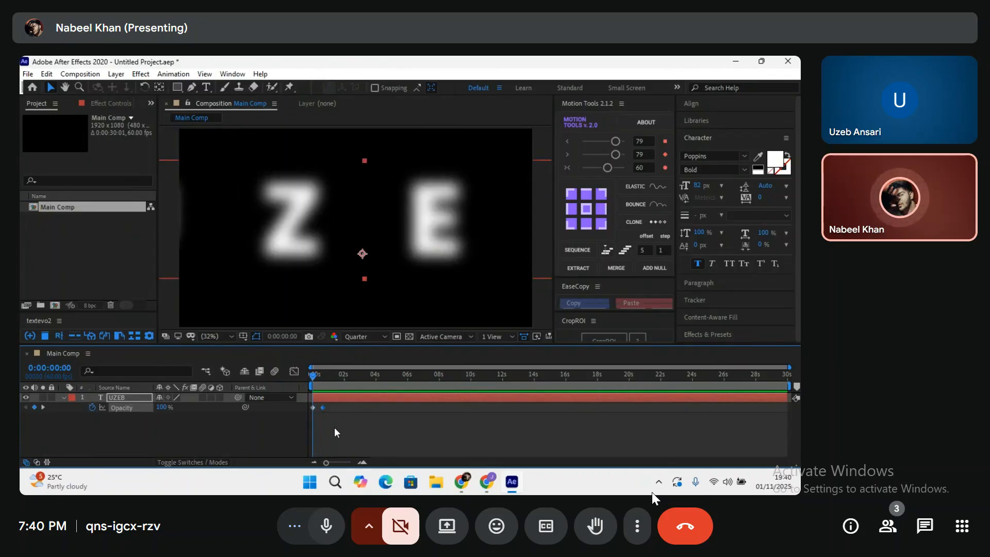
# Set the text layer's Opacity to 0% on the first frame and ease both Opacity keyframes
pyautogui.click(335, 427)
pyautogui.moveTo(162, 408); pyautogui.dragTo(106, 410)
pyautogui.moveTo(329, 406); pyautogui.dragTo(298, 412)
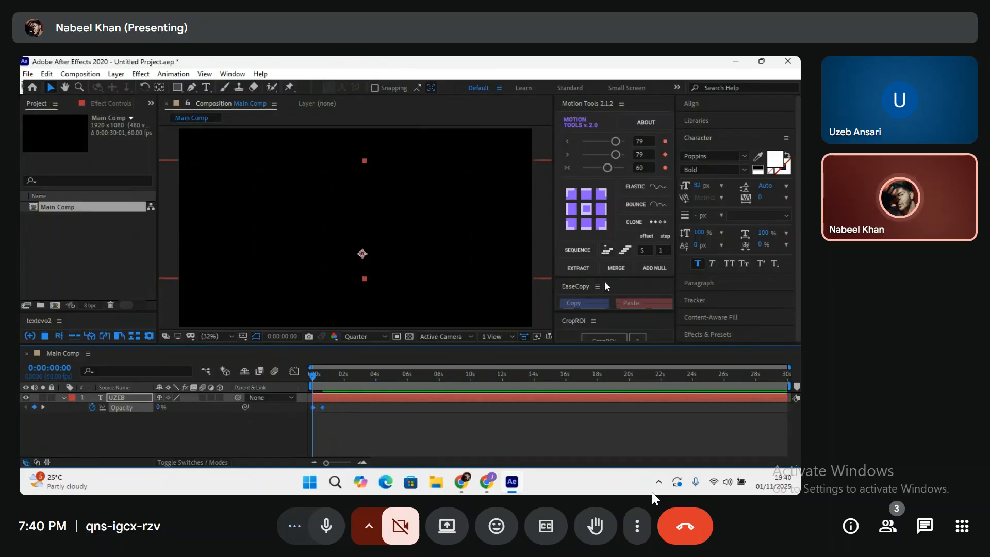
pyautogui.press('F9')
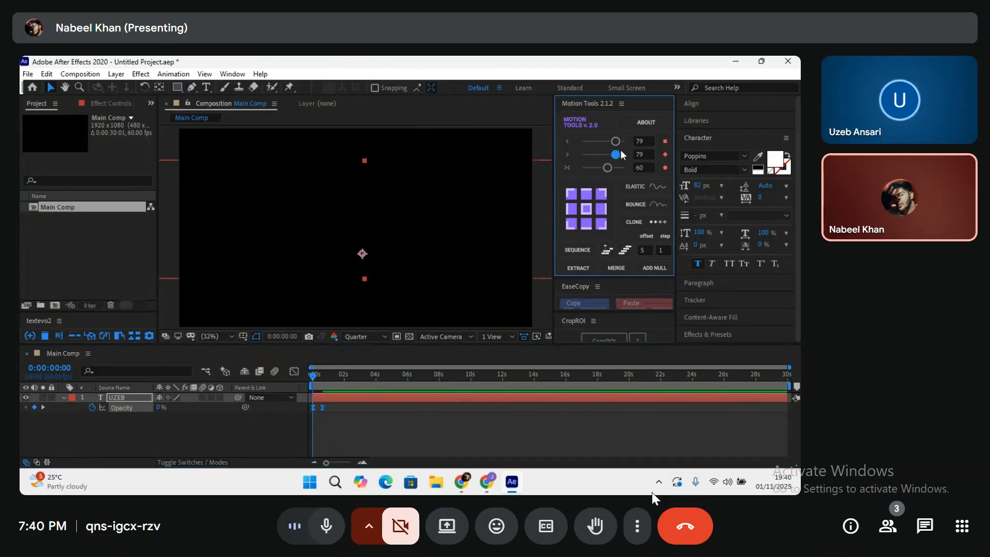
# Play back the composition to preview the text layer's eased Opacity fade-in
pyautogui.press('space')
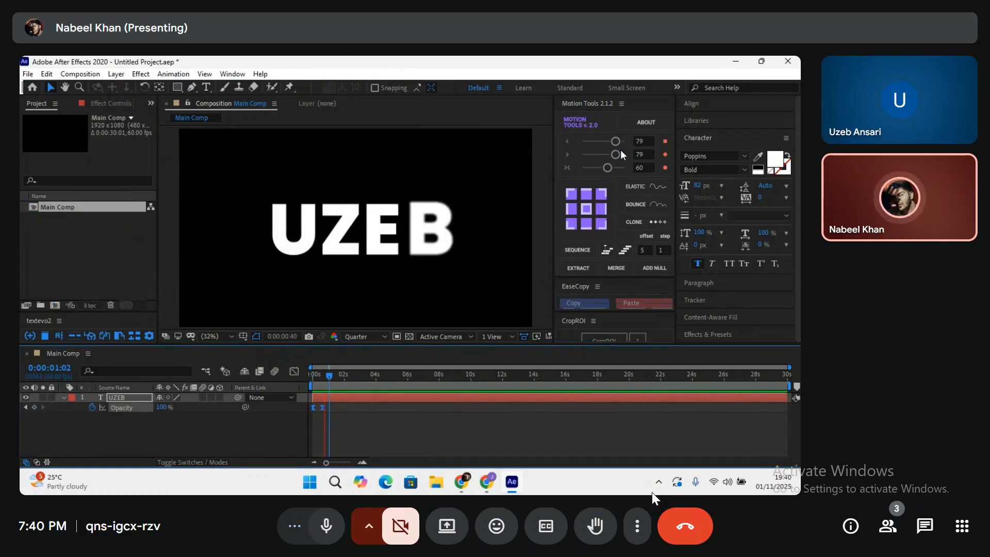
pyautogui.press('space')
pyautogui.click(456, 148)
pyautogui.moveTo(417, 218); pyautogui.dragTo(375, 195)
pyautogui.hotkey('ctrl', 'z')
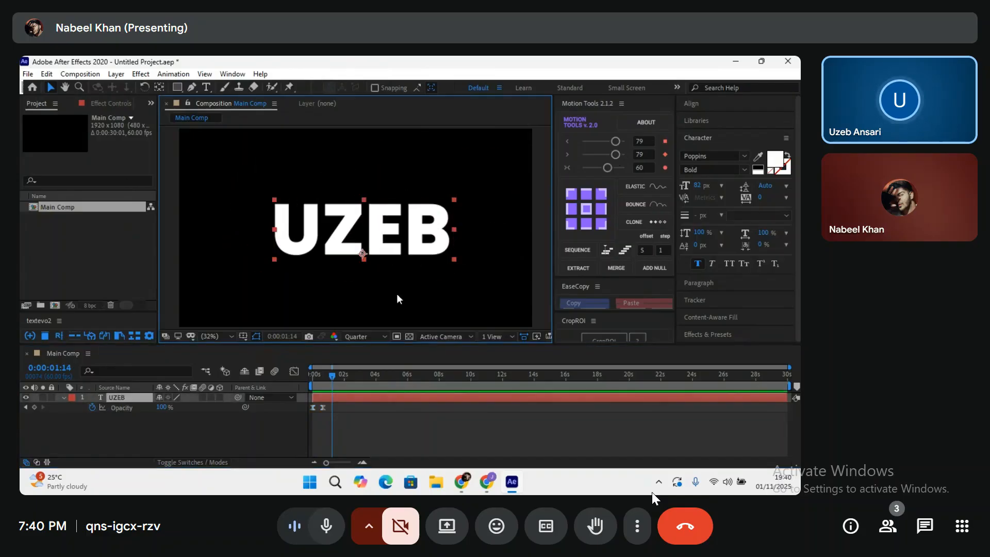
# Reapply the Motion Tools easing of 79 to both Opacity keyframes of the text layer
pyautogui.moveTo(332, 376); pyautogui.dragTo(294, 381)
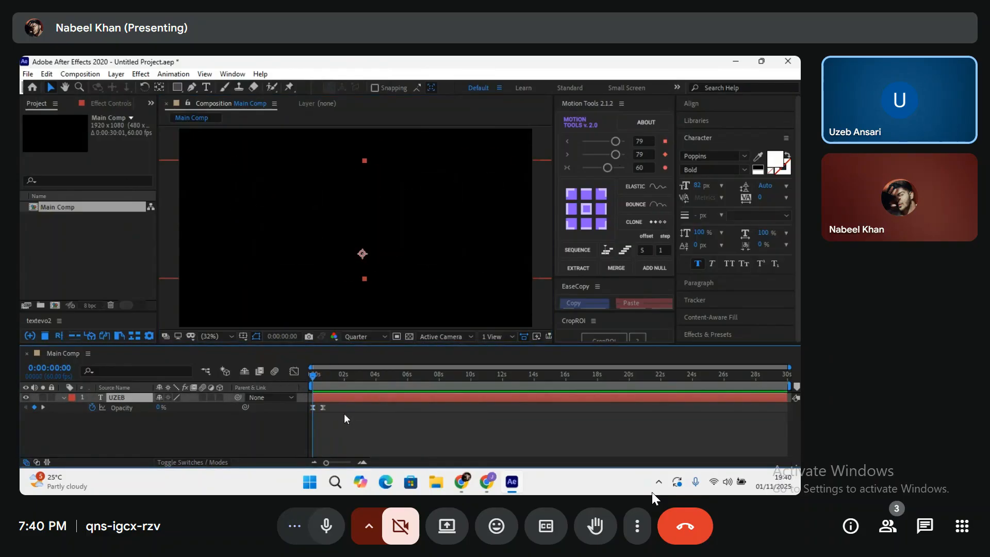
pyautogui.moveTo(334, 411); pyautogui.dragTo(309, 411)
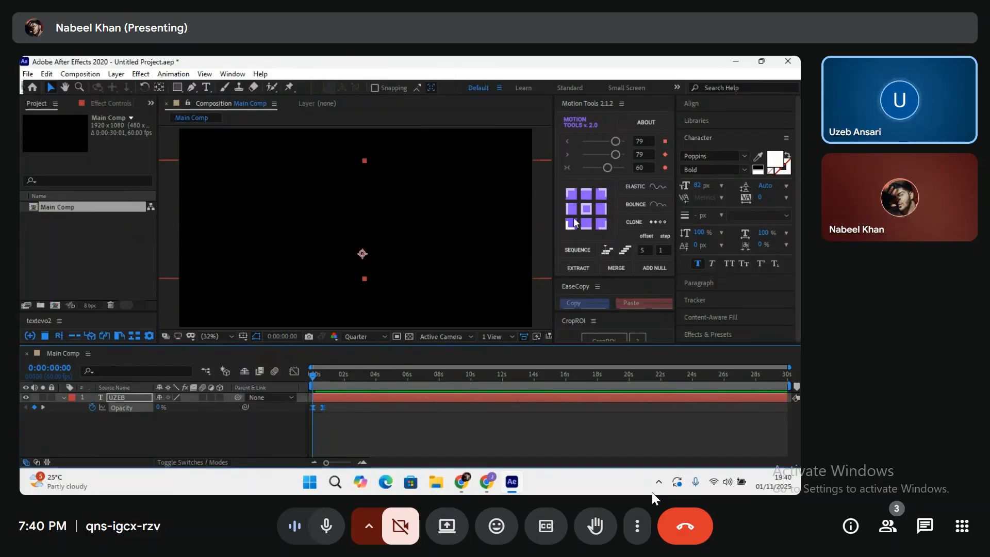
pyautogui.click(616, 155)
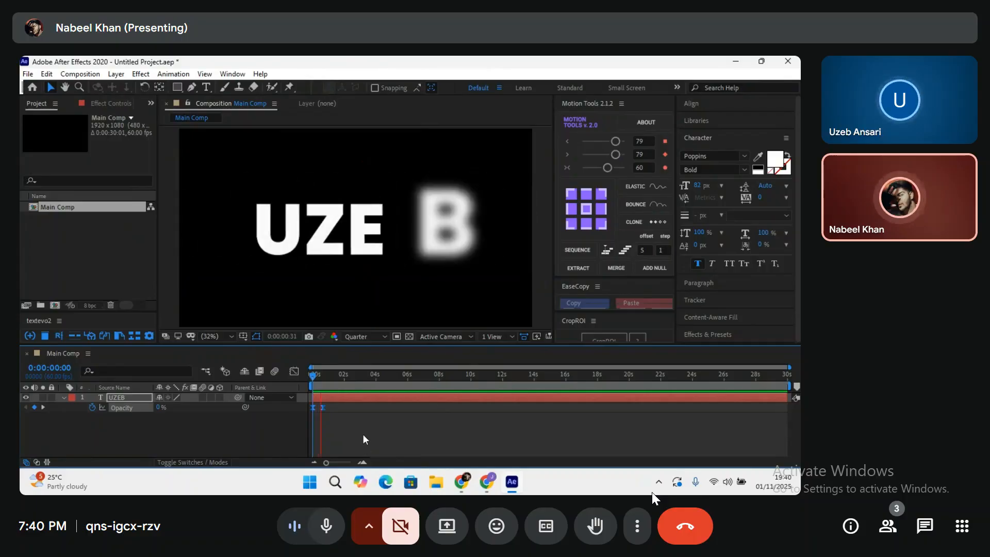
# Replay the animation from the first frame to check the fade-in combined with the blur, scale and tracking
pyautogui.moveTo(334, 378); pyautogui.dragTo(312, 379)
pyautogui.press('space')
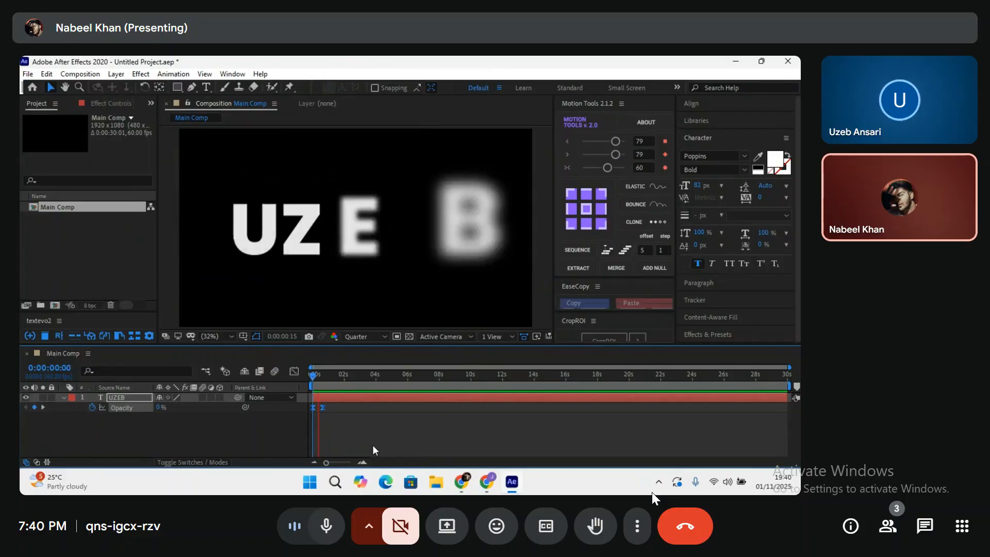
pyautogui.press('space')
pyautogui.press('space')
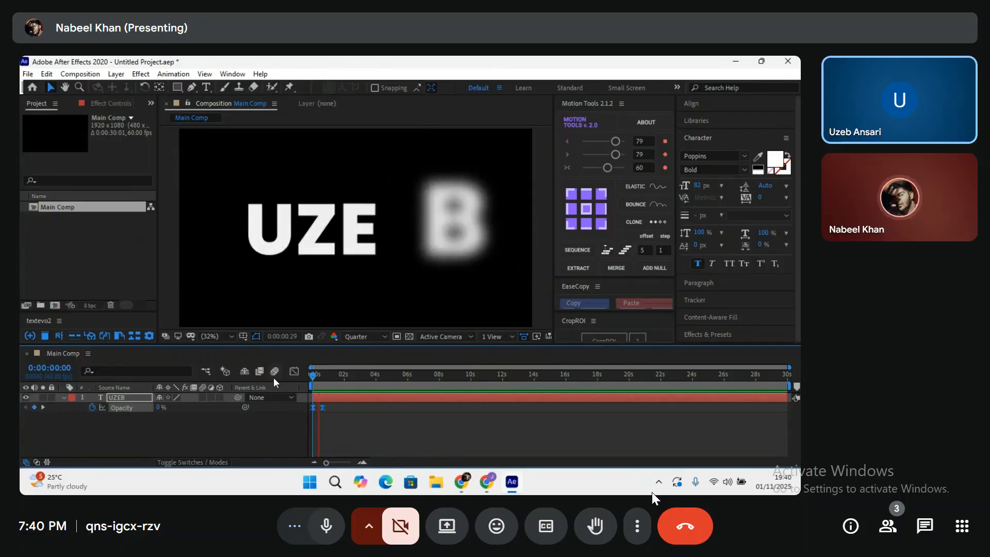
pyautogui.press('space')
# Try left paragraph alignment on the text layer in place of centre alignment
pyautogui.click(701, 283)
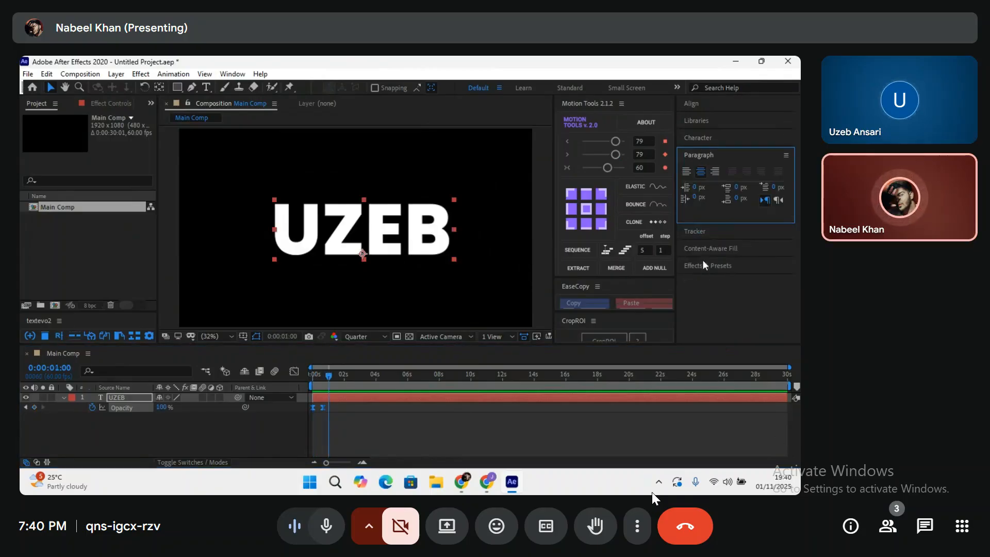
pyautogui.click(320, 375)
pyautogui.moveTo(321, 376); pyautogui.dragTo(304, 376)
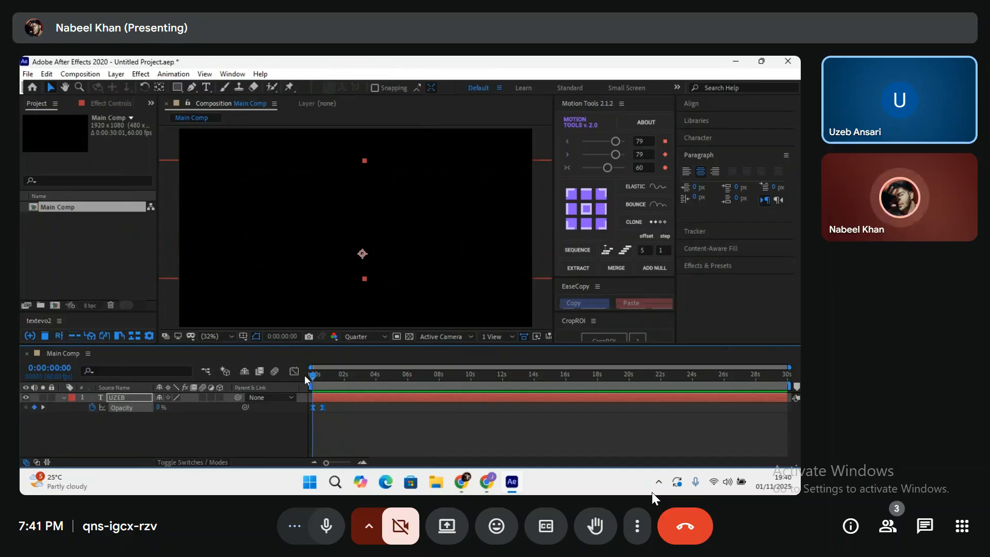
pyautogui.click(691, 176)
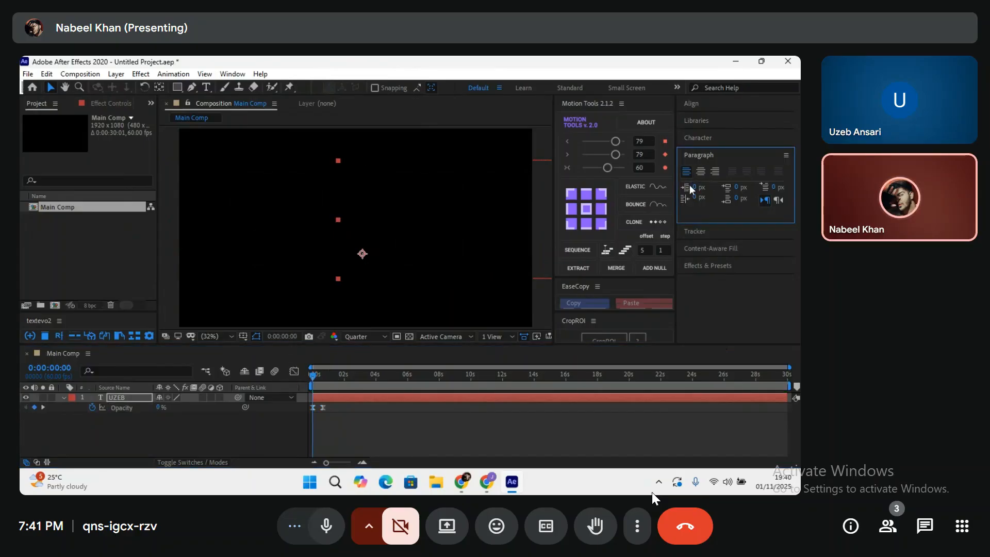
pyautogui.press('space')
pyautogui.press('space')
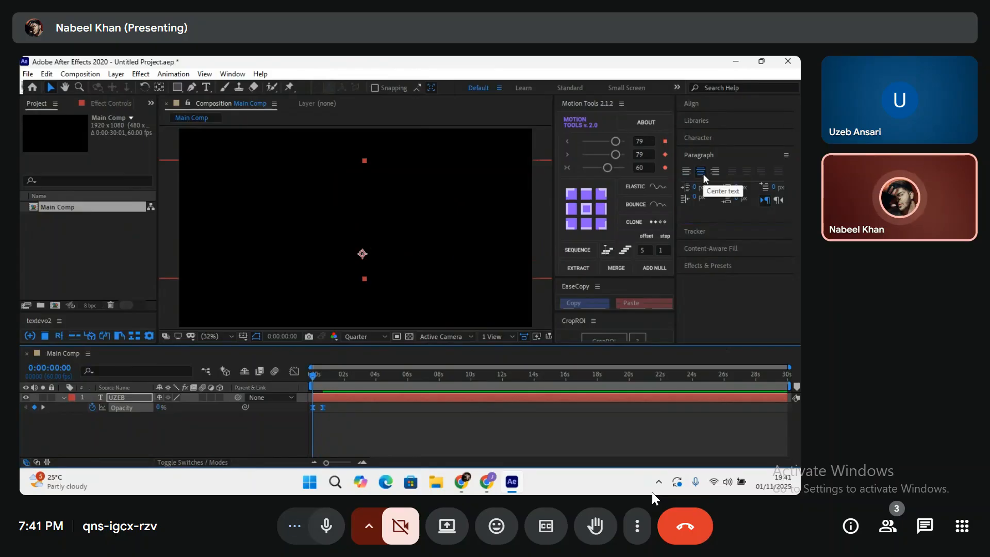
# Preview the animation with the text centre-aligned
pyautogui.press('space')
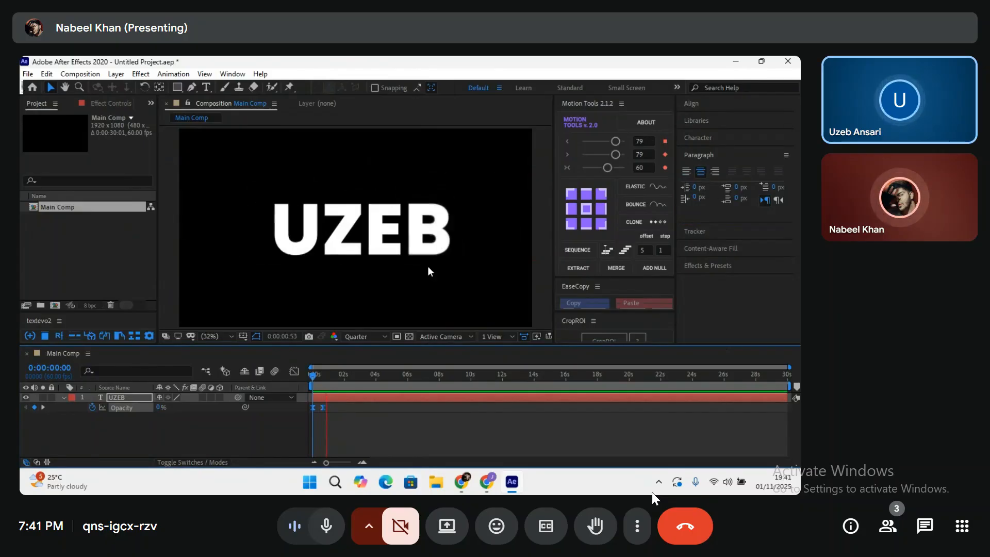
pyautogui.press('space')
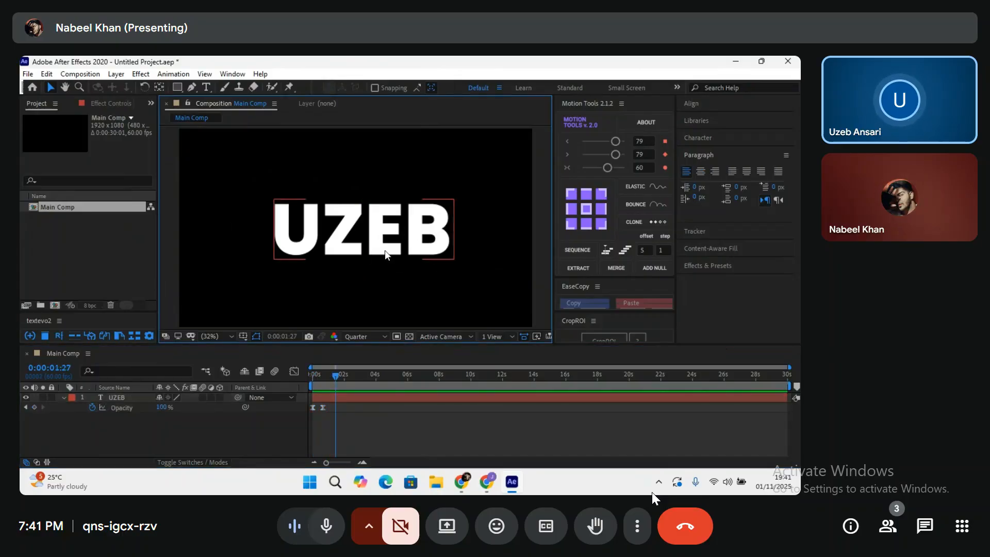
pyautogui.moveTo(256, 182); pyautogui.dragTo(320, 211)
pyautogui.moveTo(304, 161); pyautogui.dragTo(436, 266)
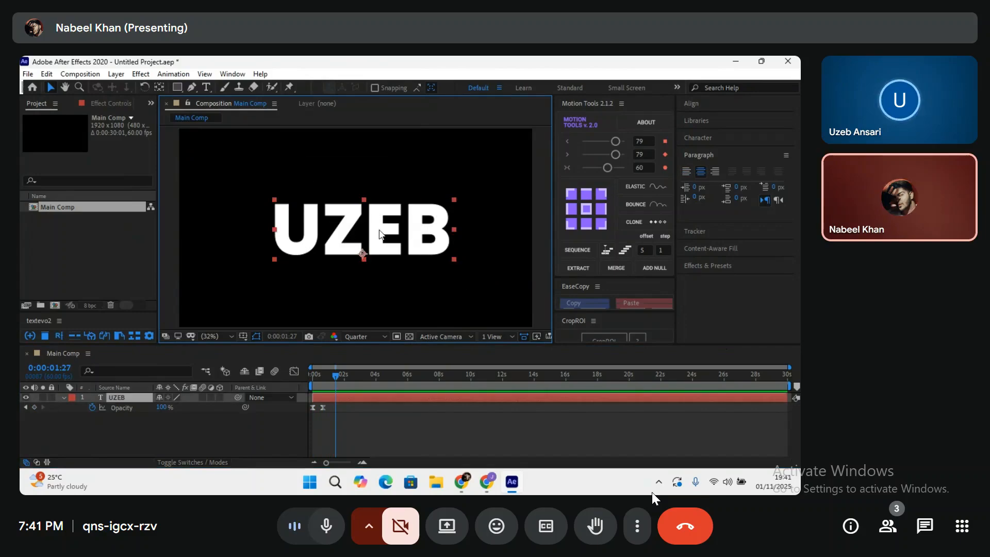
pyautogui.click(438, 269)
pyautogui.click(384, 232)
pyautogui.click(355, 174)
pyautogui.click(368, 227)
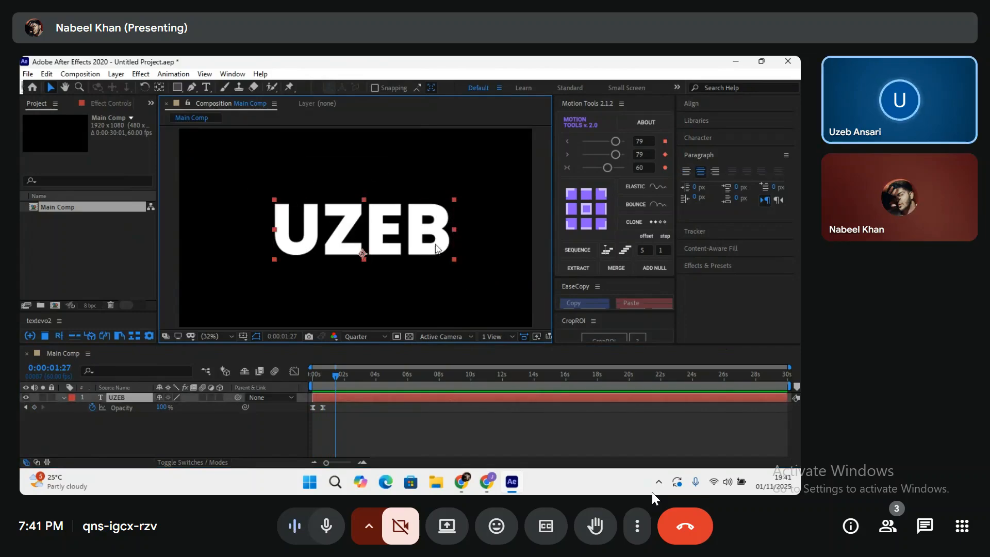
pyautogui.click(439, 271)
pyautogui.click(402, 211)
pyautogui.click(425, 151)
pyautogui.click(431, 223)
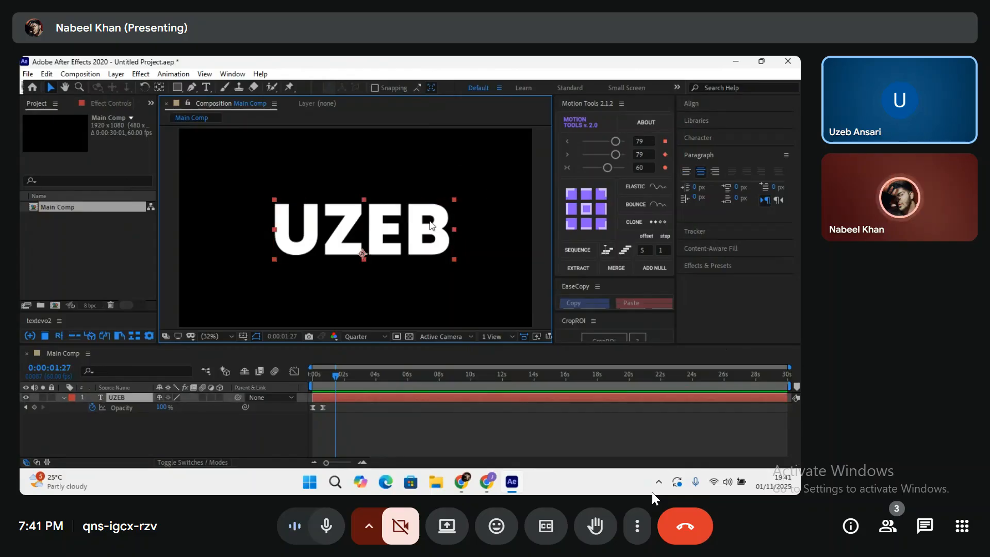
pyautogui.click(401, 161)
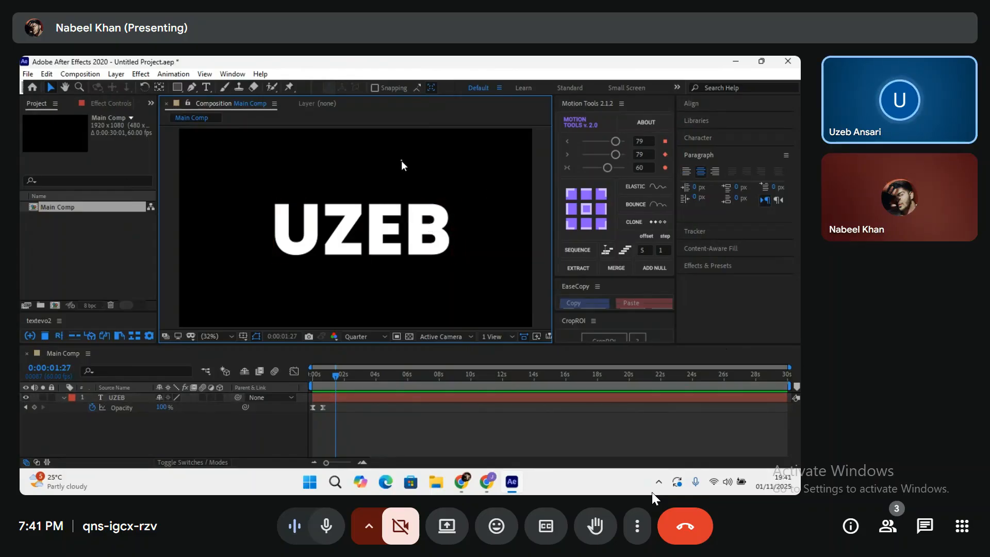
pyautogui.click(401, 238)
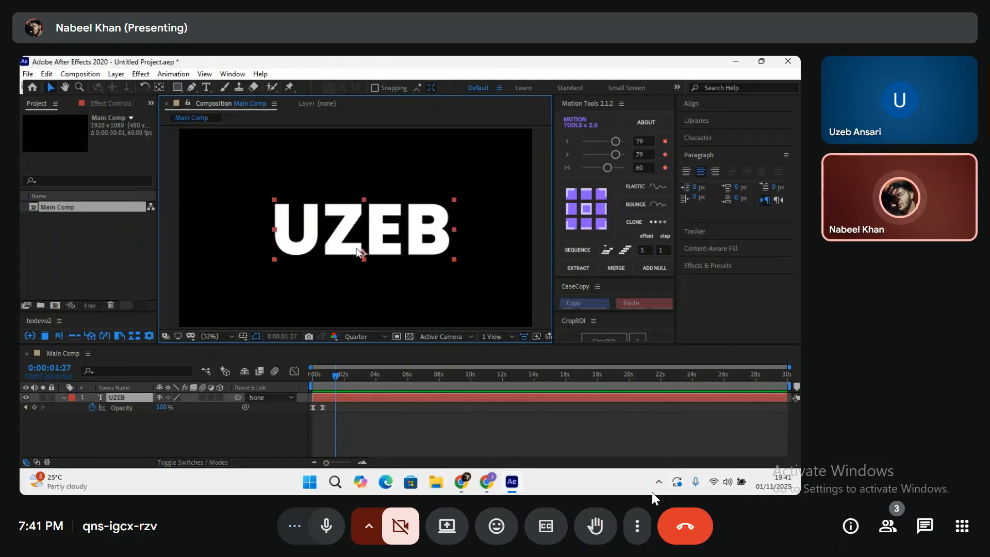
pyautogui.click(364, 169)
pyautogui.click(428, 240)
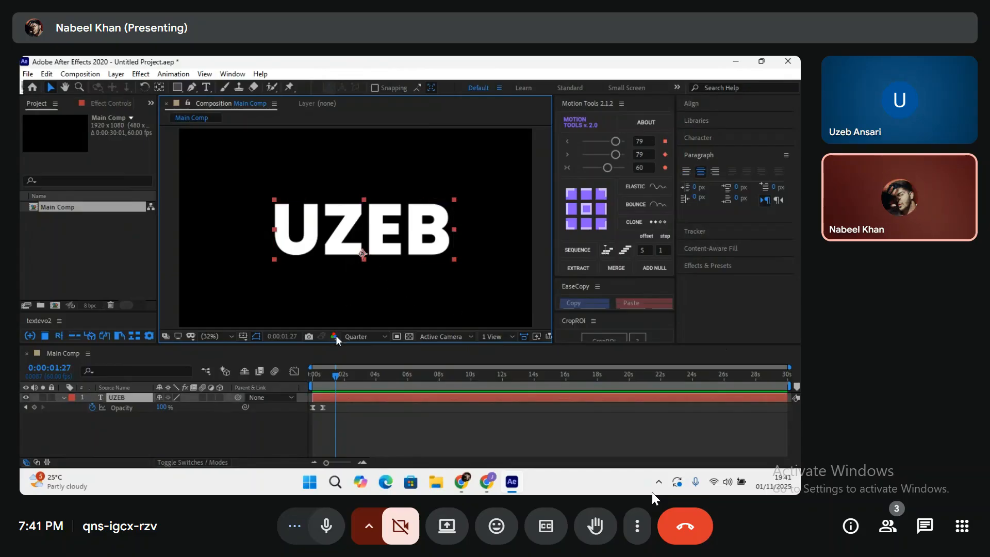
# Scrub back through the text reveal and play it from the first frame to about frame 35
pyautogui.moveTo(333, 385)
pyautogui.mouseDown()
pyautogui.moveTo(317, 385)
pyautogui.moveTo(325, 381)
pyautogui.mouseUp()
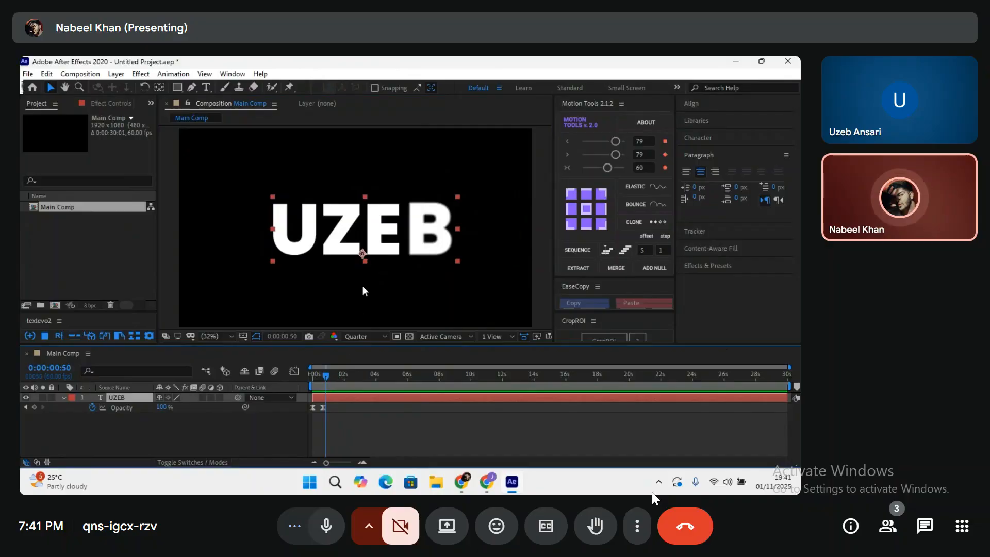
pyautogui.click(337, 407)
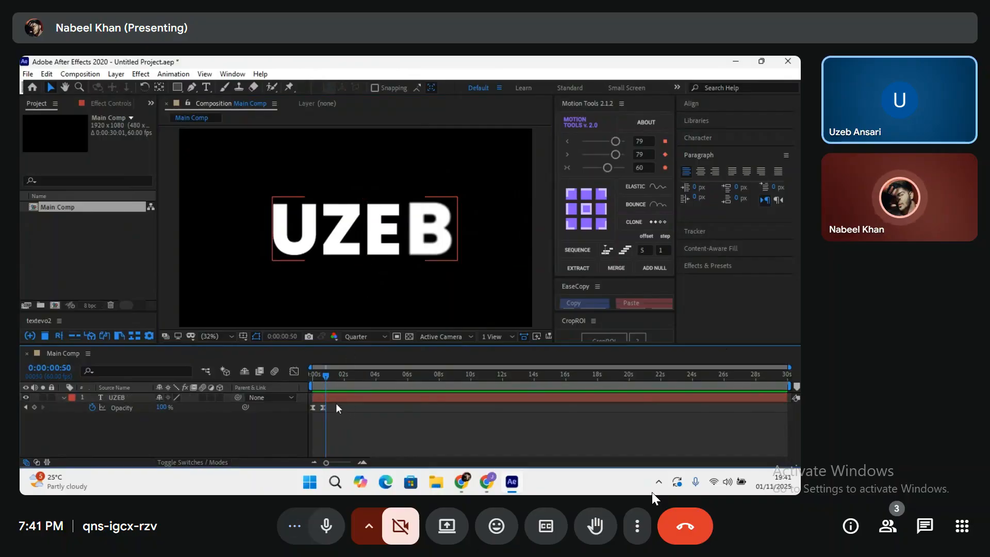
pyautogui.click(332, 399)
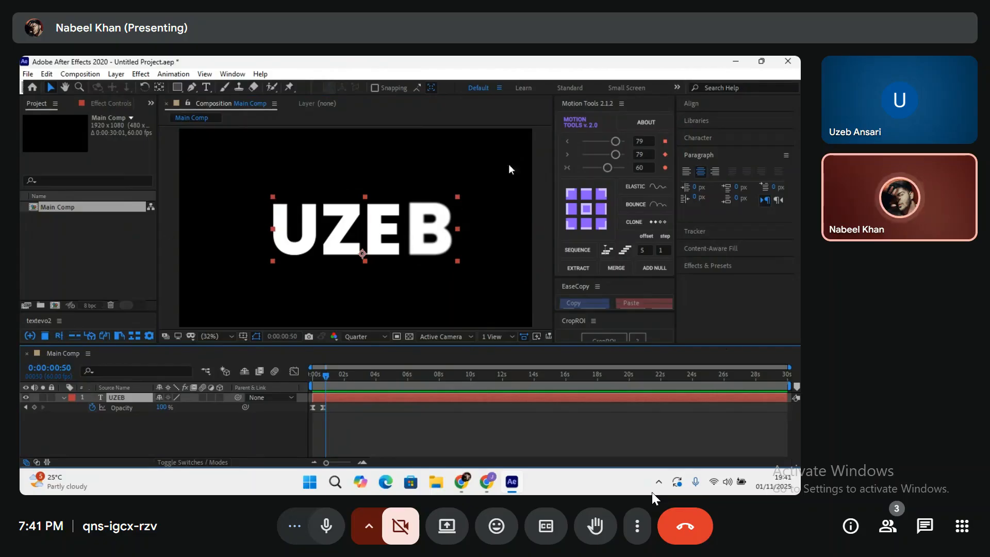
pyautogui.moveTo(326, 378); pyautogui.dragTo(306, 377)
pyautogui.press('space')
pyautogui.press('space')
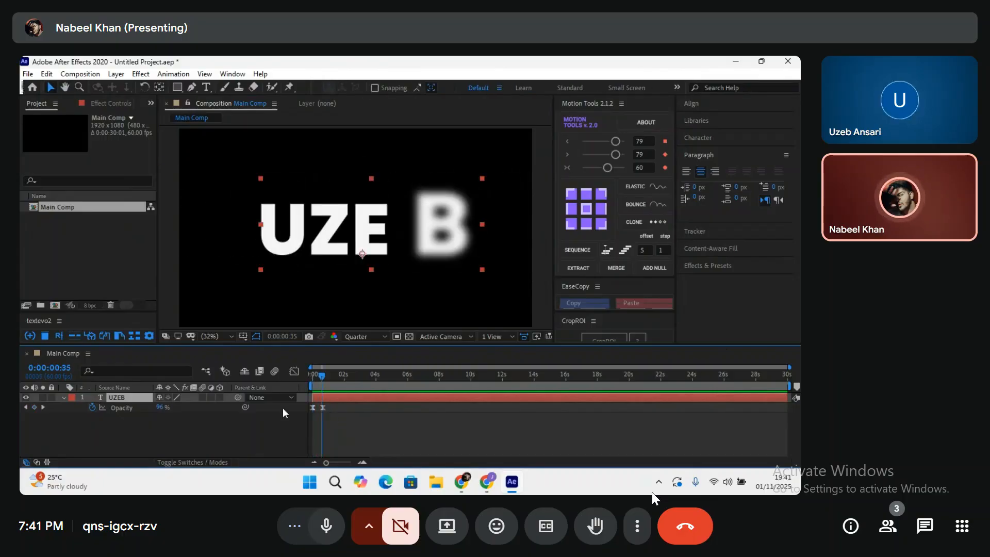
# Add a Rotation animator to the text layer and set its Rotation to -74°
pyautogui.press('u')
pyautogui.press('u')
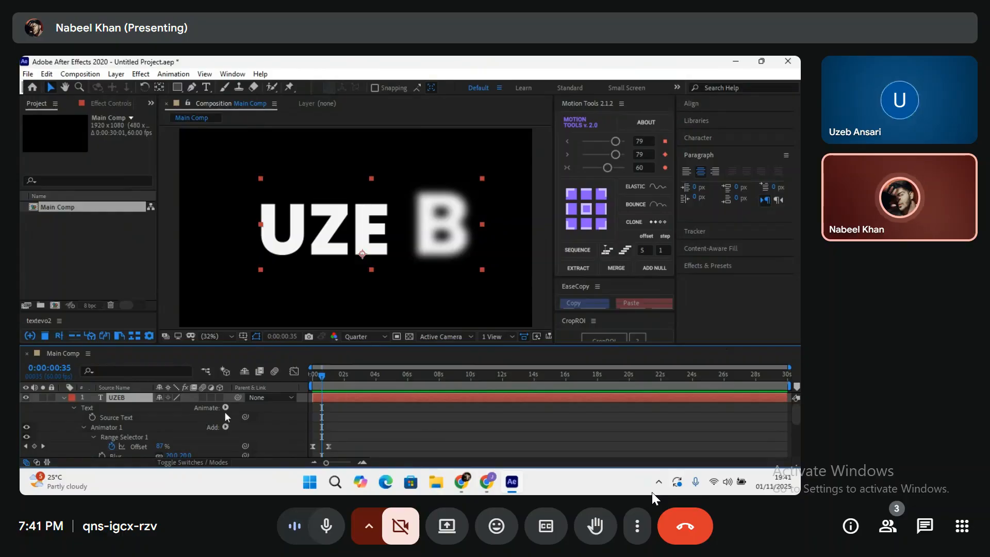
pyautogui.click(74, 409)
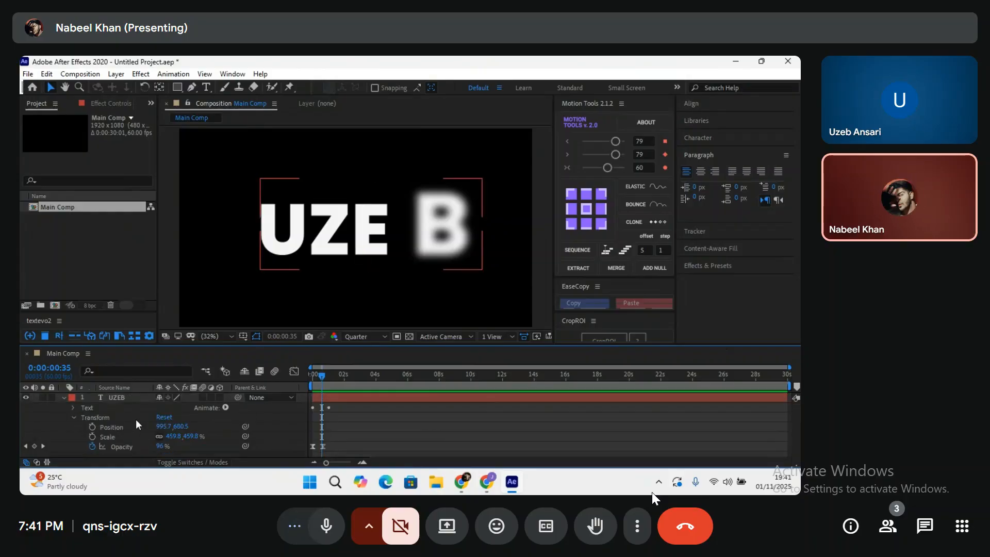
pyautogui.click(74, 418)
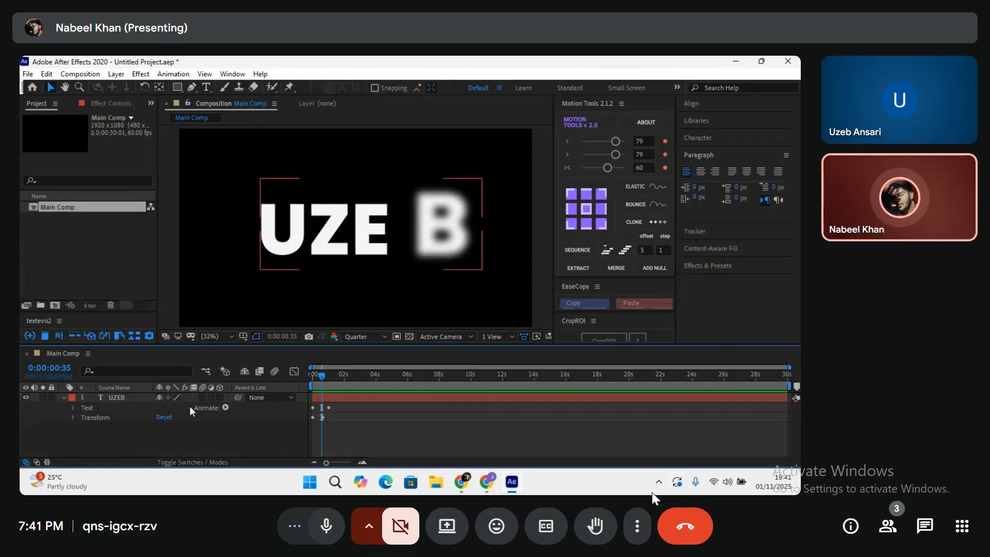
pyautogui.click(225, 407)
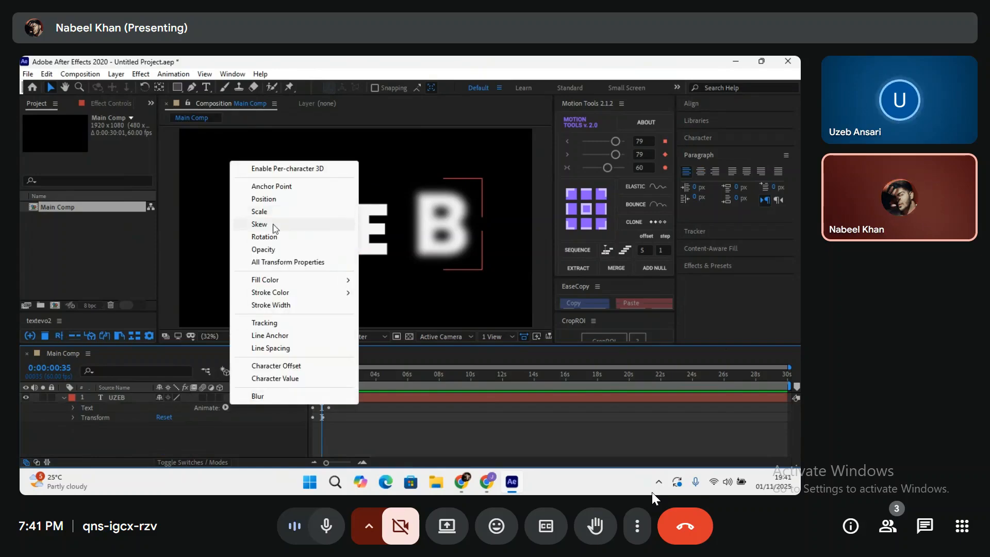
pyautogui.click(273, 238)
pyautogui.scroll(-1, 158, 413)
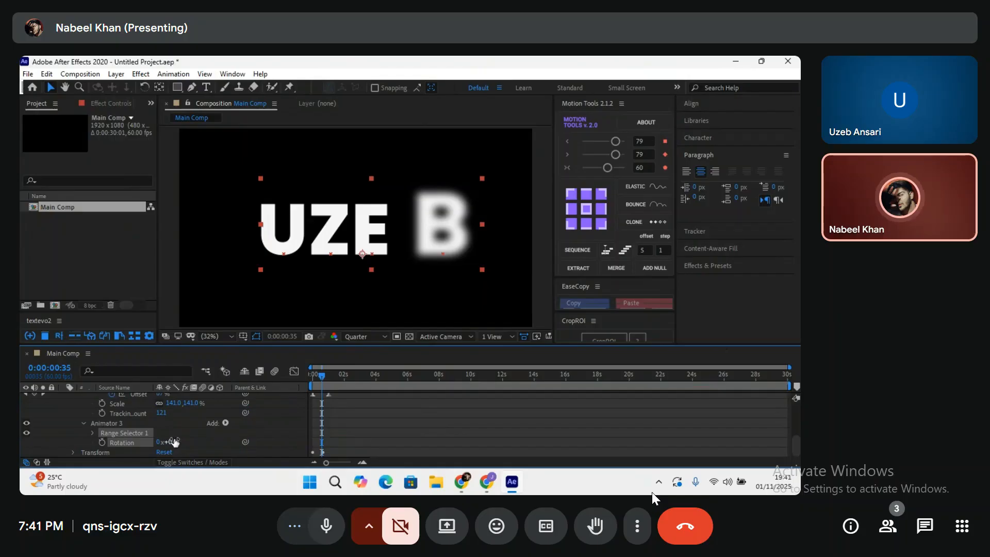
pyautogui.moveTo(173, 442); pyautogui.dragTo(135, 441)
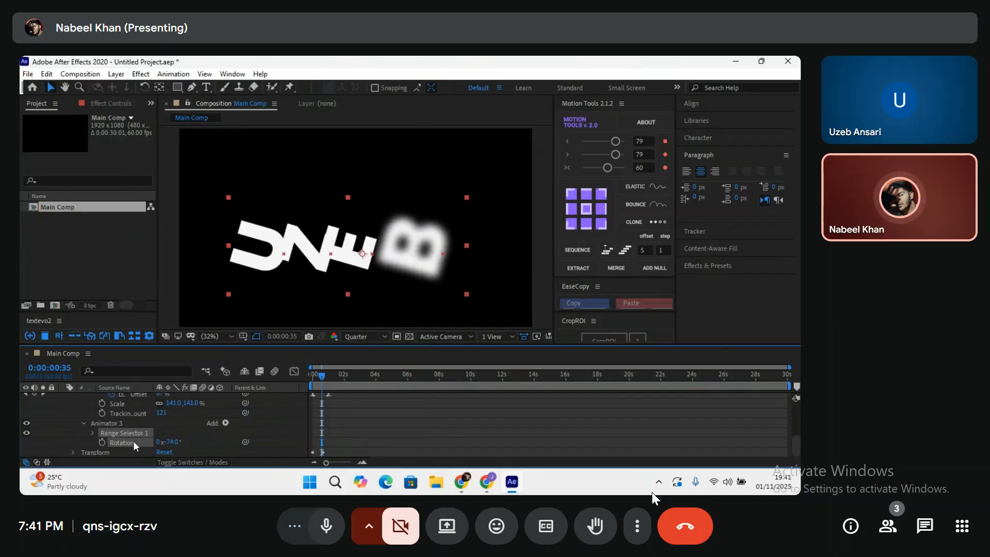
# Keyframe the Rotation animator's Offset at 0% on the first frame and raise the Offset at 0:00:01:00
pyautogui.click(92, 433)
pyautogui.click(111, 423)
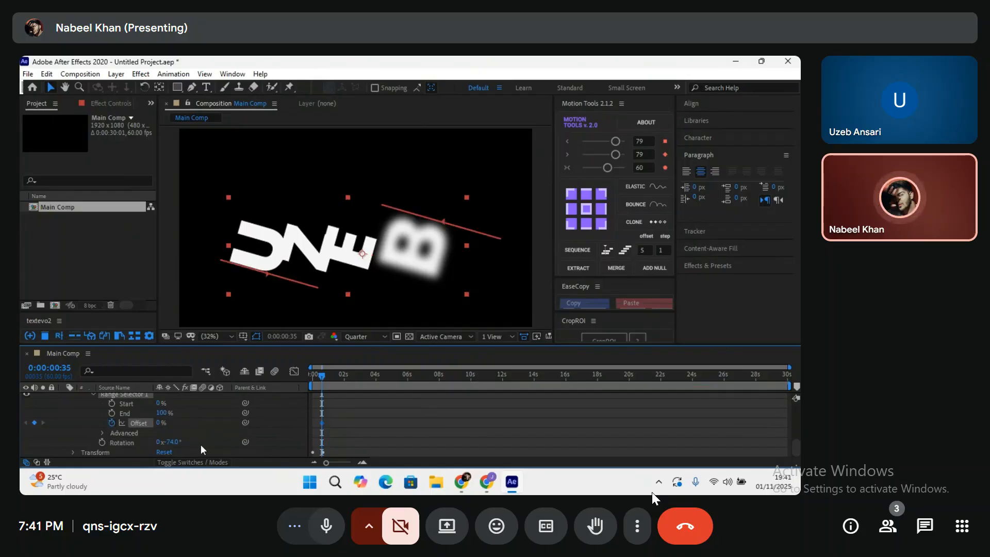
pyautogui.press('u')
pyautogui.scroll(-1, 325, 407)
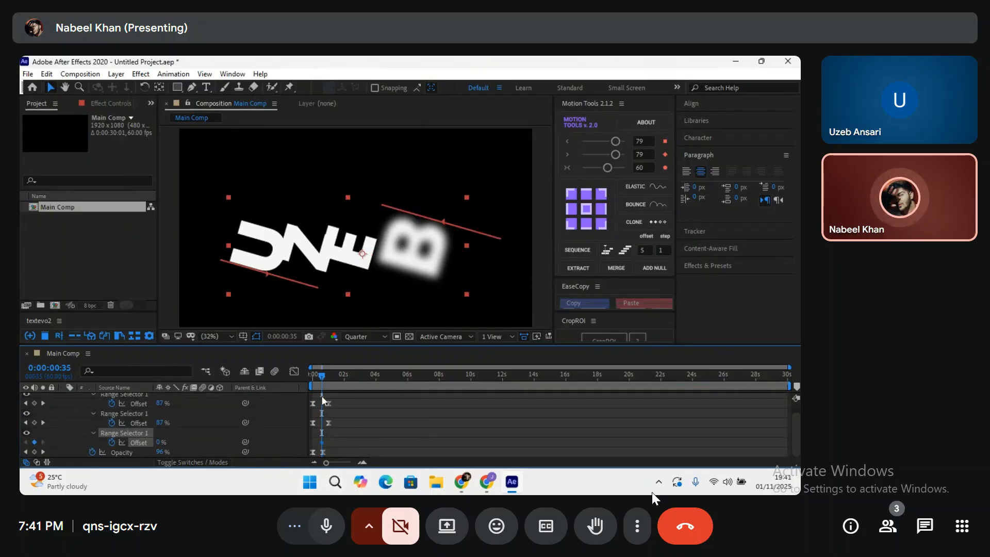
pyautogui.click(311, 376)
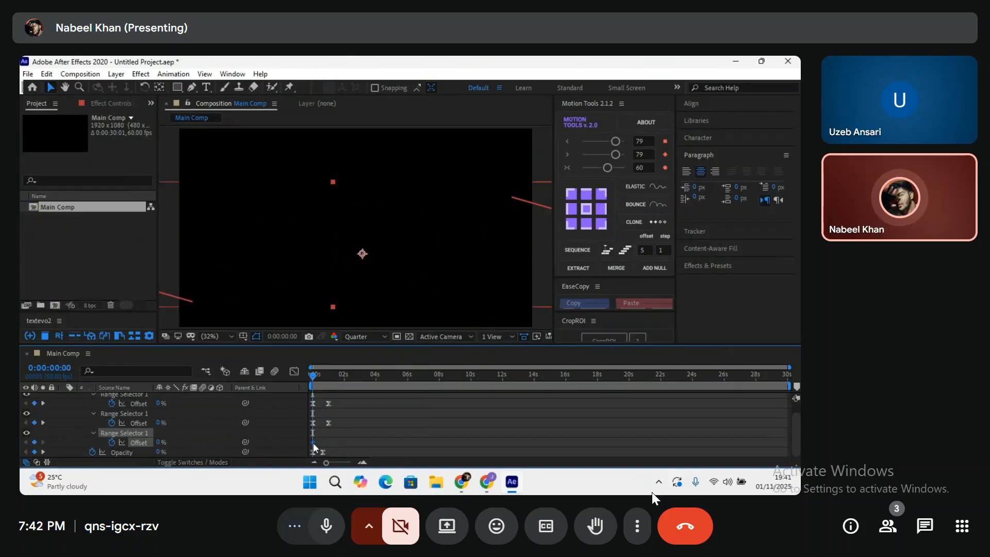
pyautogui.click(328, 375)
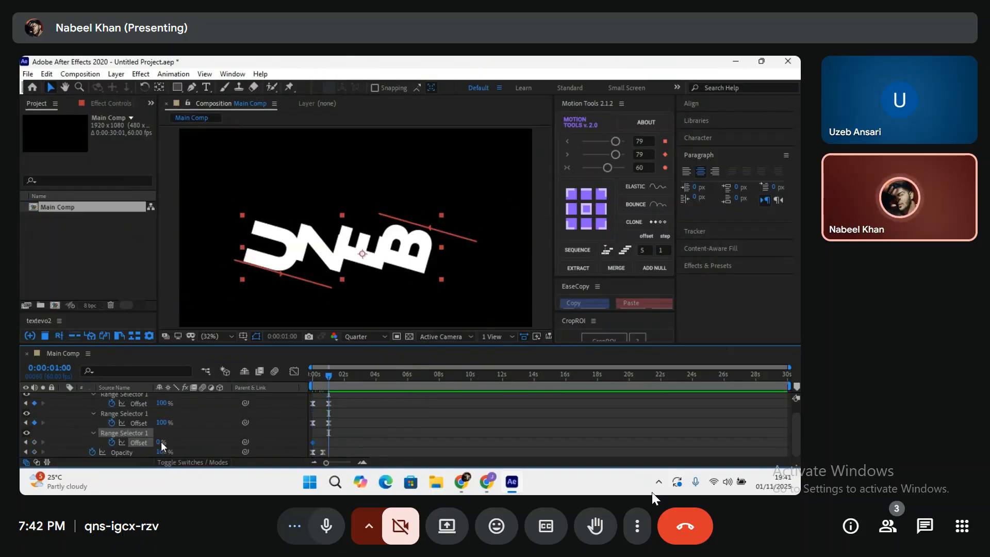
pyautogui.moveTo(163, 442); pyautogui.dragTo(218, 439)
# Apply Easy Ease to both Offset keyframes of the Rotation animator
pyautogui.moveTo(329, 373); pyautogui.dragTo(301, 373)
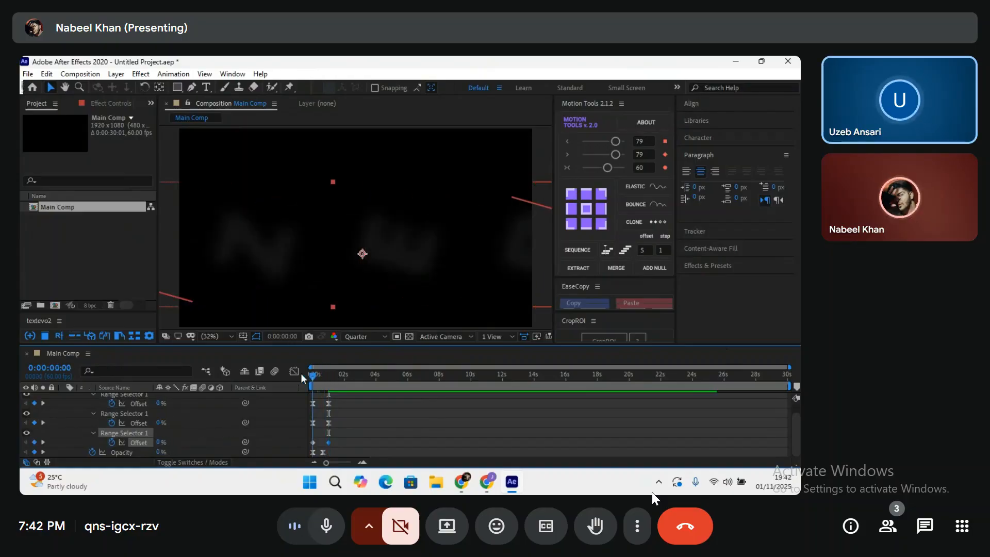
pyautogui.moveTo(343, 441); pyautogui.dragTo(296, 442)
pyautogui.press('F9')
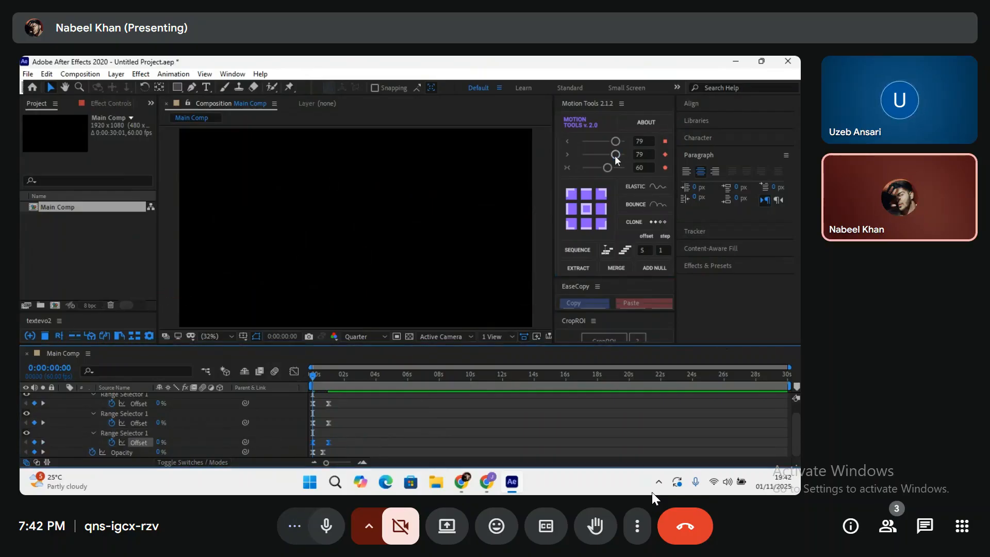
# Preview the finished text animation repeatedly from the first frame to just past the last Offset keyframes
pyautogui.press('space')
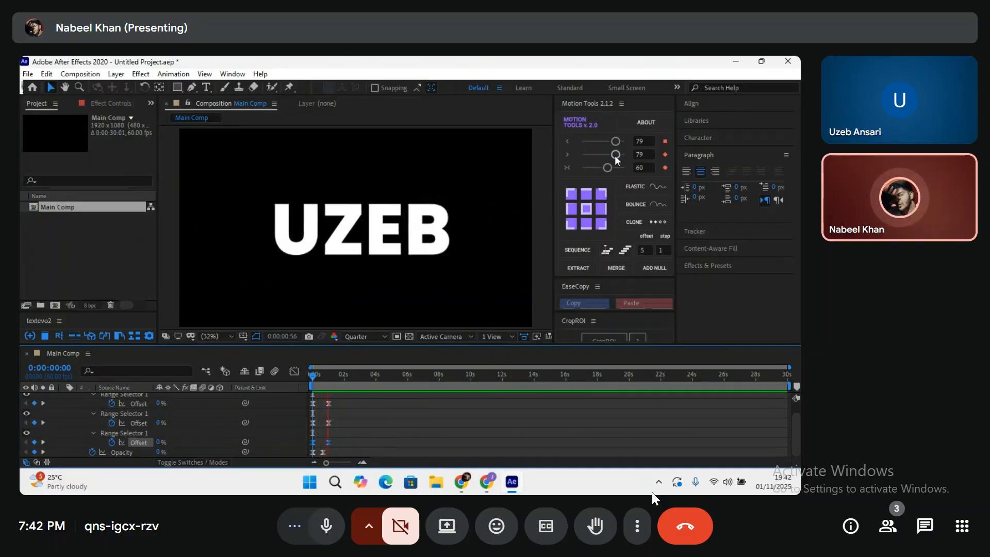
pyautogui.press('space')
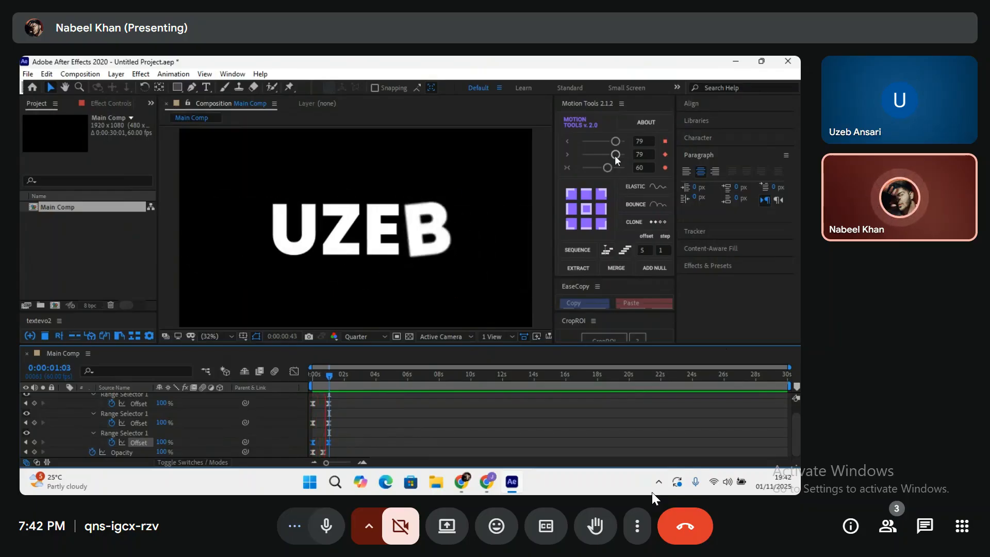
pyautogui.press('space')
pyautogui.press('space')
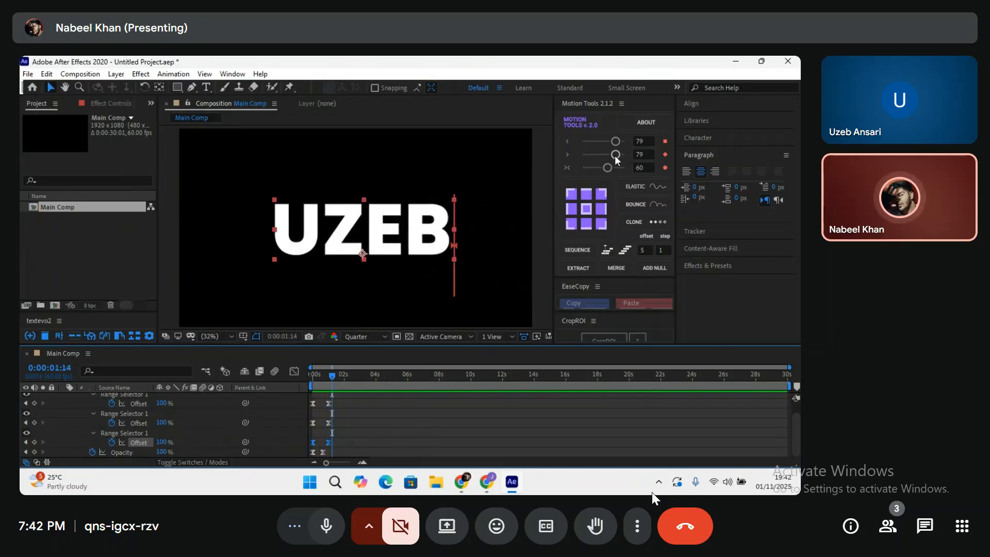
pyautogui.press('space')
pyautogui.press('space')
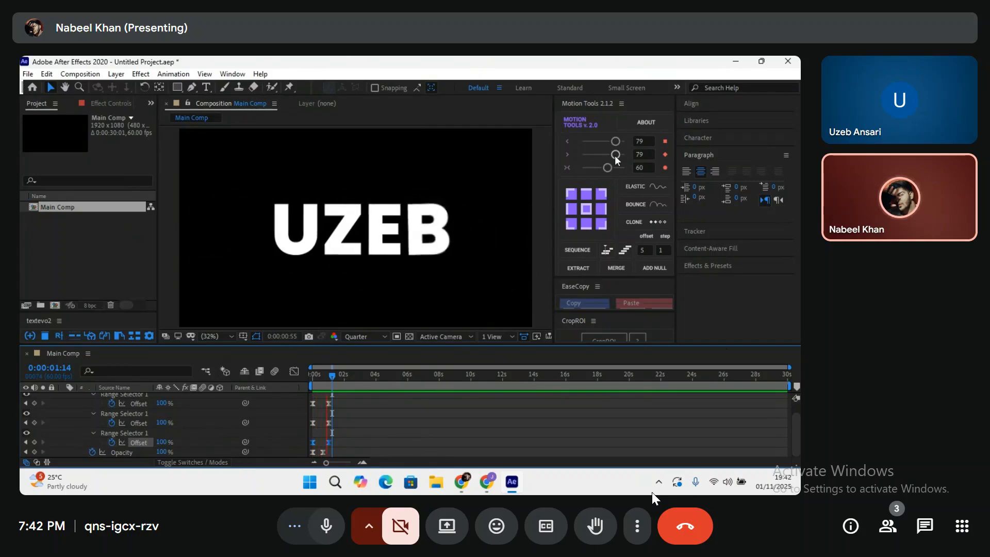
pyautogui.press('space')
# Delete the text layer from Main Comp and start closing the untitled project
pyautogui.moveTo(233, 150); pyautogui.dragTo(436, 291)
pyautogui.press('Delete')
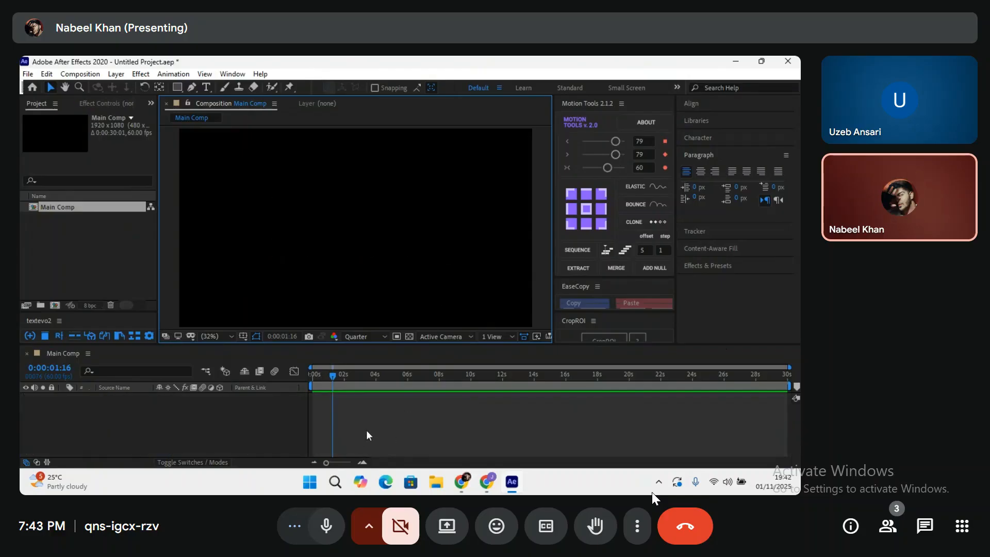
pyautogui.click(46, 75)
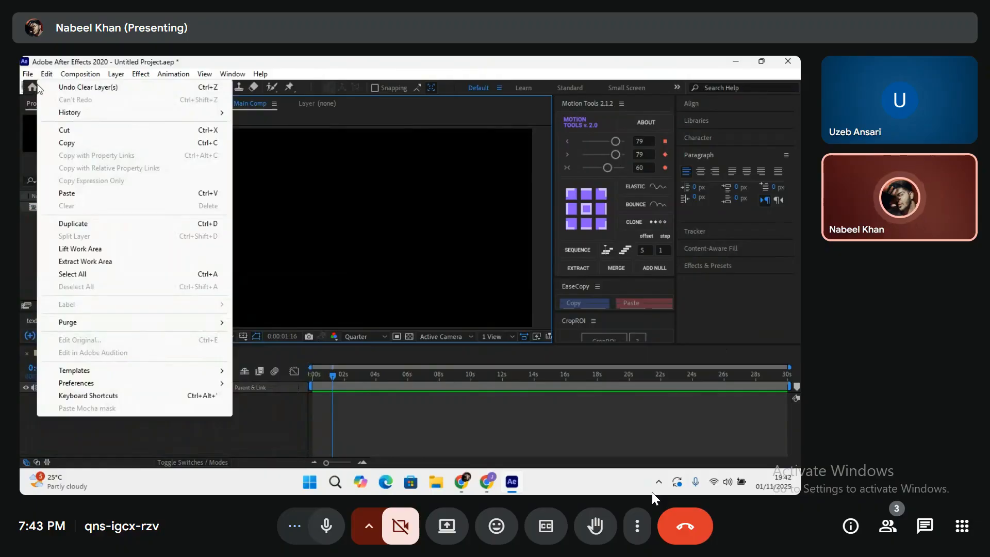
pyautogui.moveTo(27, 74)
pyautogui.click(36, 95)
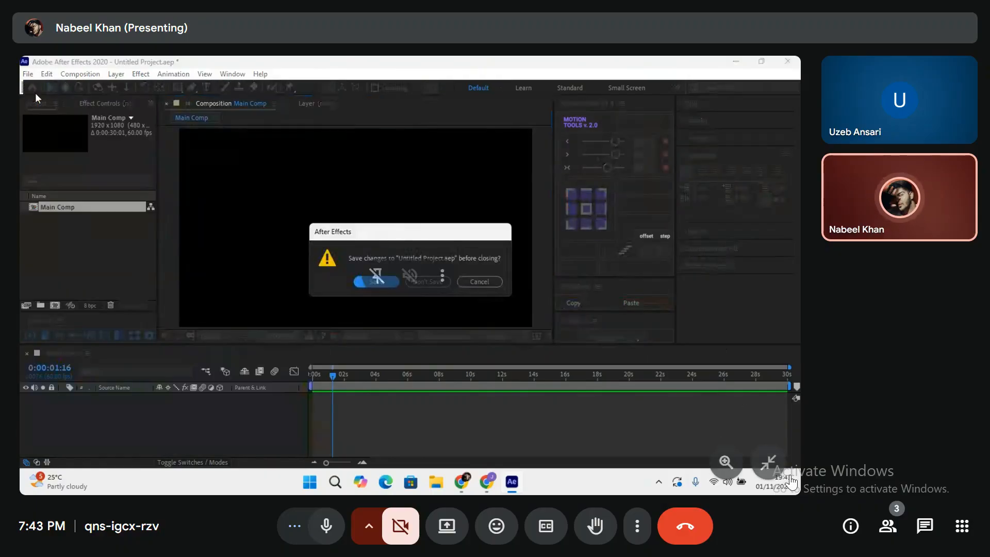
pyautogui.click(784, 472)
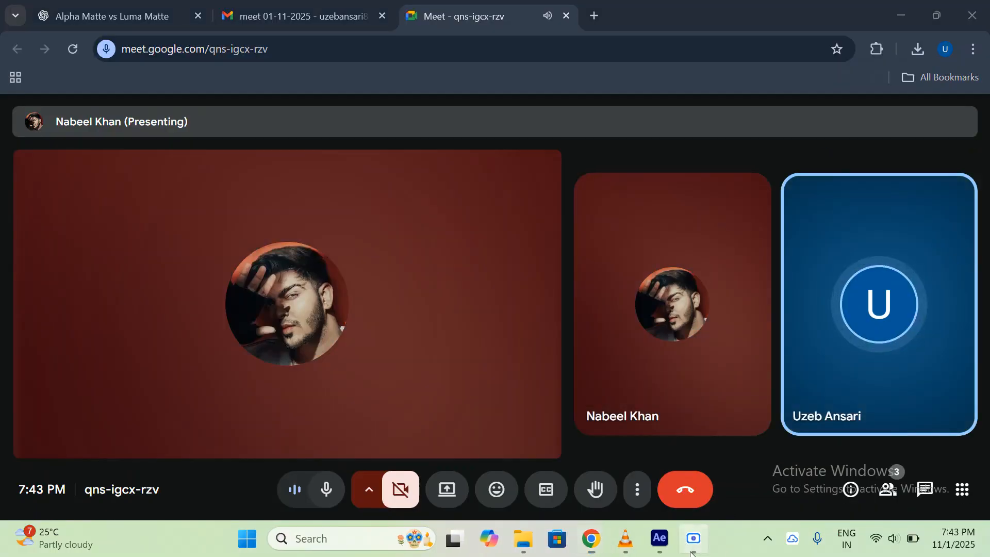